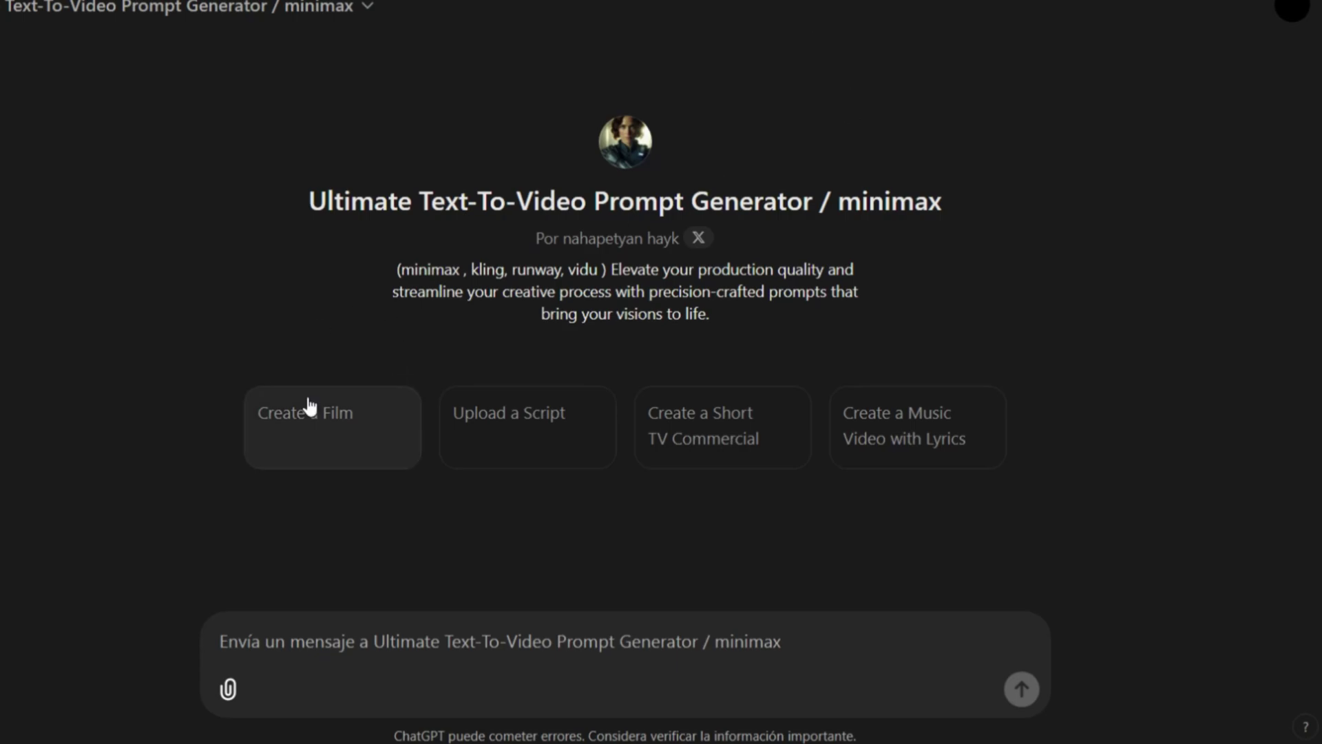
- Begin a new film with the 'Create a Film' starter in the Text-To-Video Prompt Generator
{"action": "left_click", "coordinate": [323, 446]}
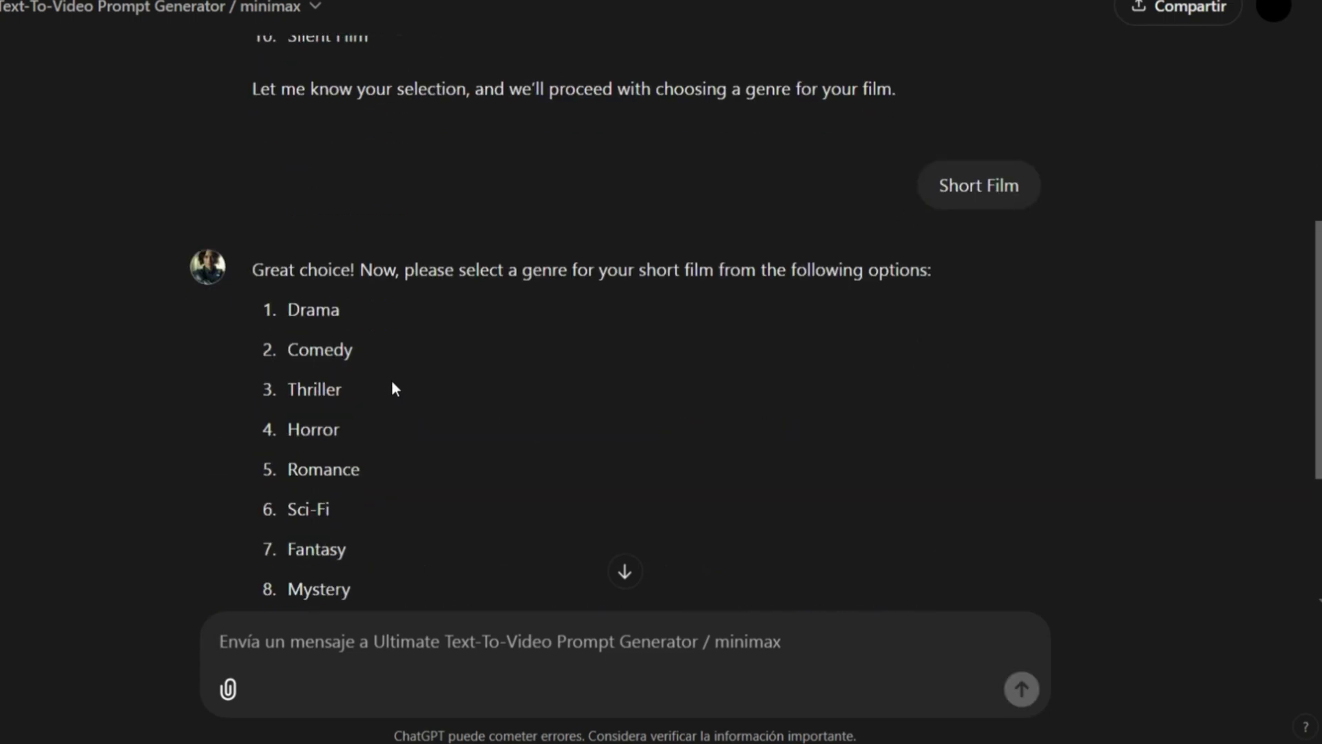
- Reply 'yes' three times to approve the Love in the Wild setup, scene titles and script
{"action": "scroll", "coordinate": [385, 354], "scroll_direction": "down", "scroll_amount": 3}
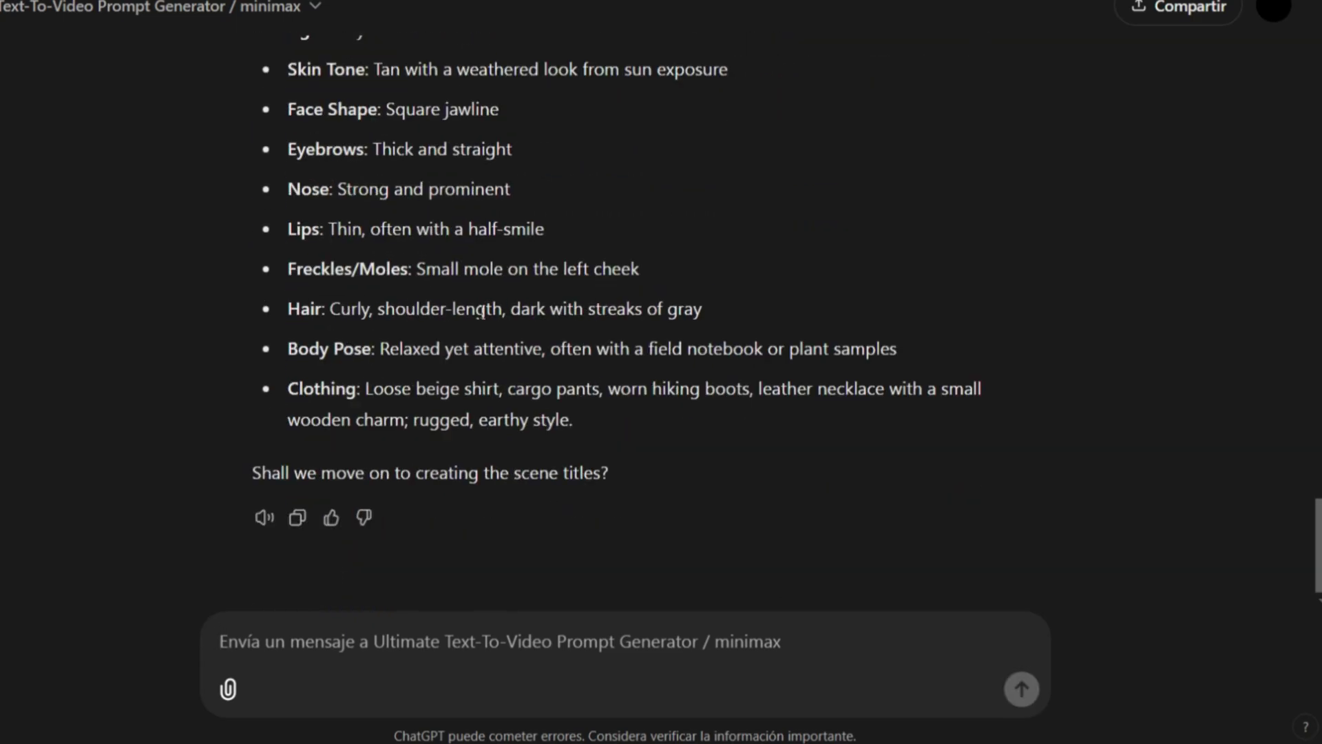
{"action": "type", "text": "yes"}
{"action": "key", "text": "Return"}
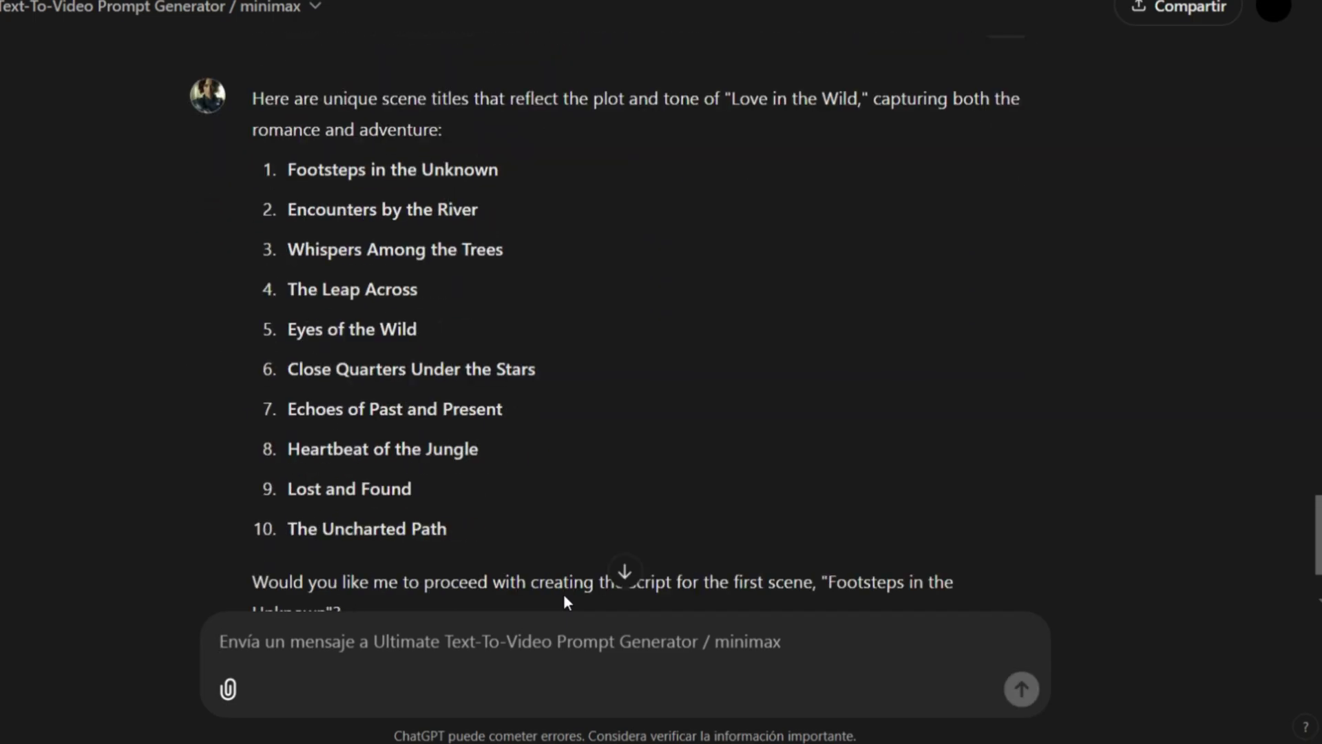
{"action": "type", "text": "yes"}
{"action": "key", "text": "Return"}
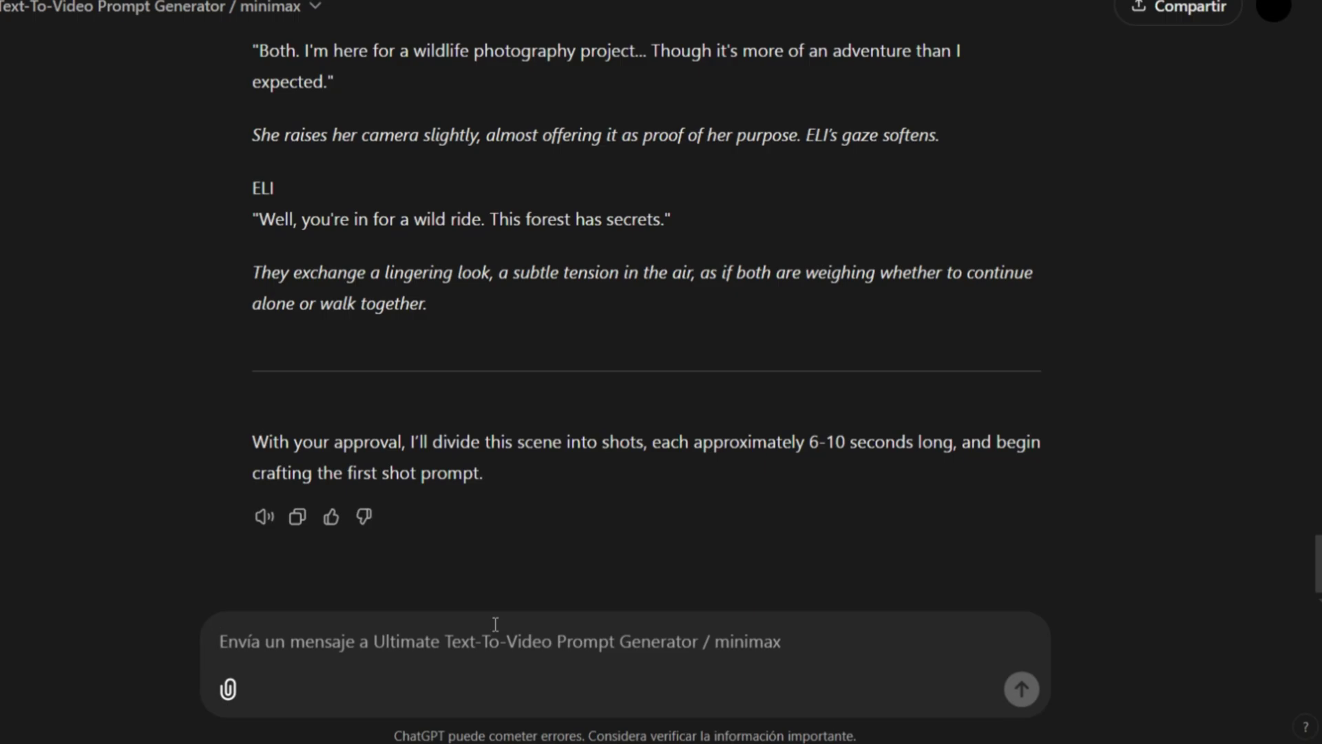
{"action": "type", "text": "yes"}
{"action": "key", "text": "Return"}
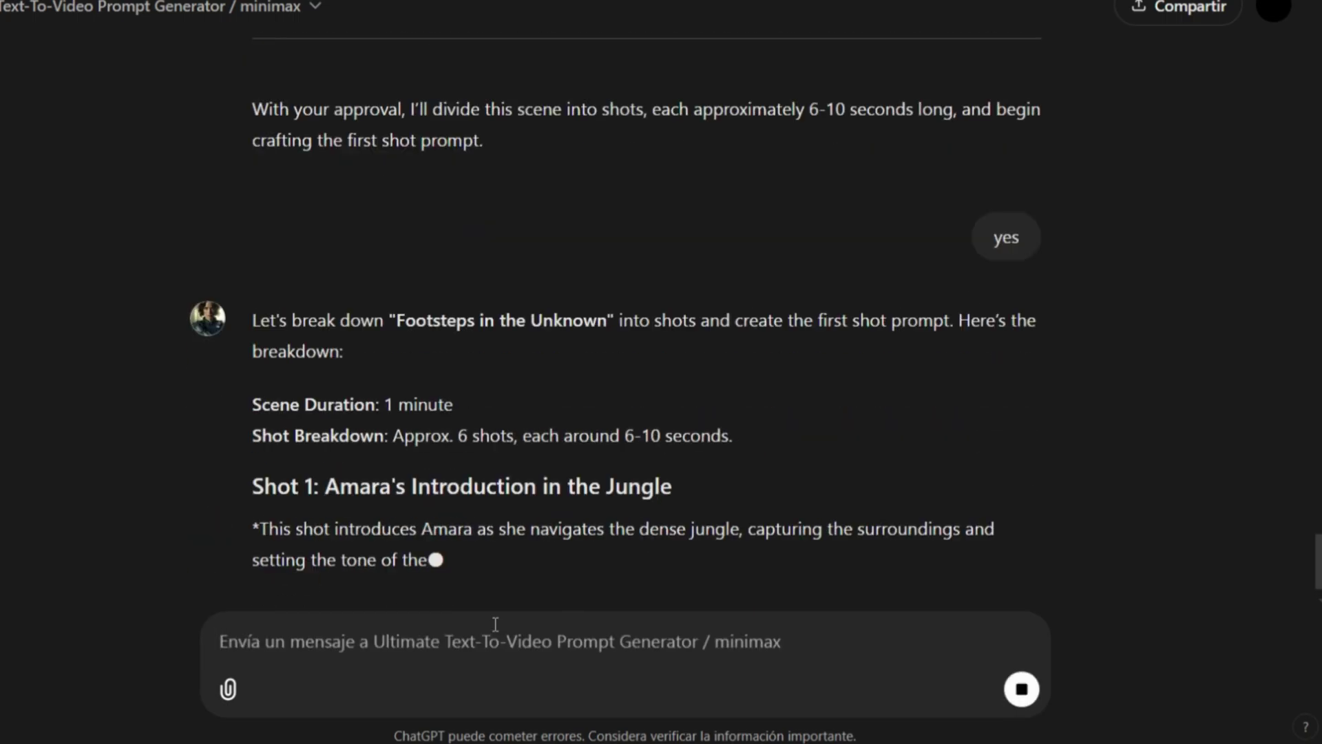
- Request the next shot prompt with 'next', then confirm 'yes' to generate the Shot 2 image
{"action": "scroll", "coordinate": [623, 551], "scroll_direction": "up", "scroll_amount": 3}
{"action": "scroll", "coordinate": [482, 386], "scroll_direction": "down", "scroll_amount": 10}
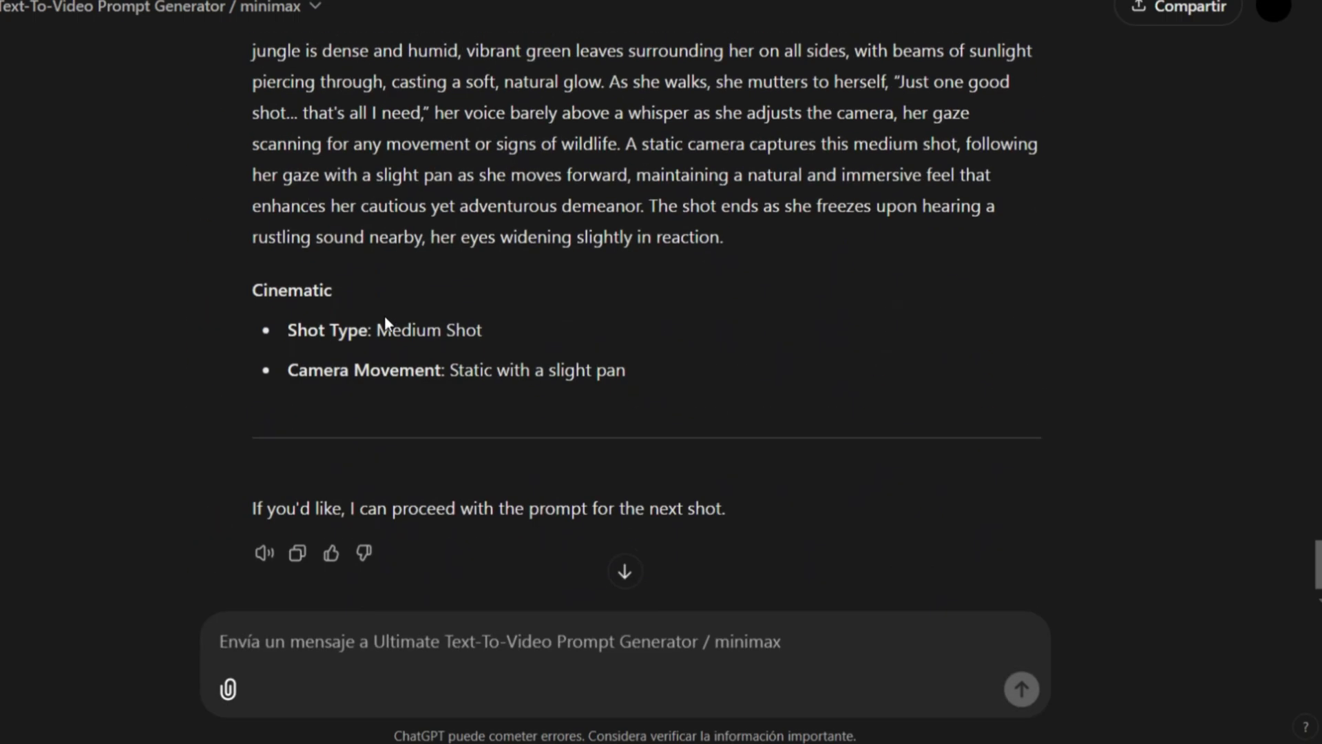
{"action": "scroll", "coordinate": [385, 324], "scroll_direction": "up", "scroll_amount": 2}
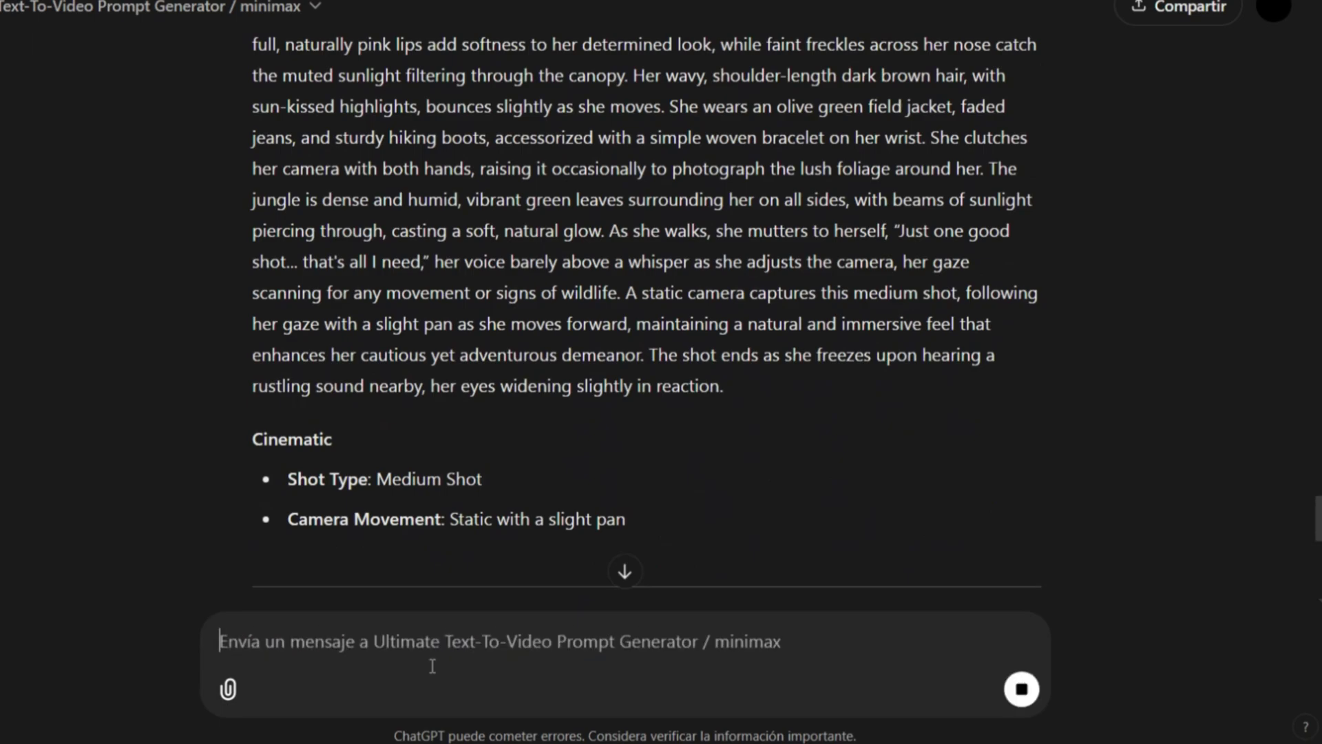
{"action": "scroll", "coordinate": [432, 666], "scroll_direction": "up", "scroll_amount": 2}
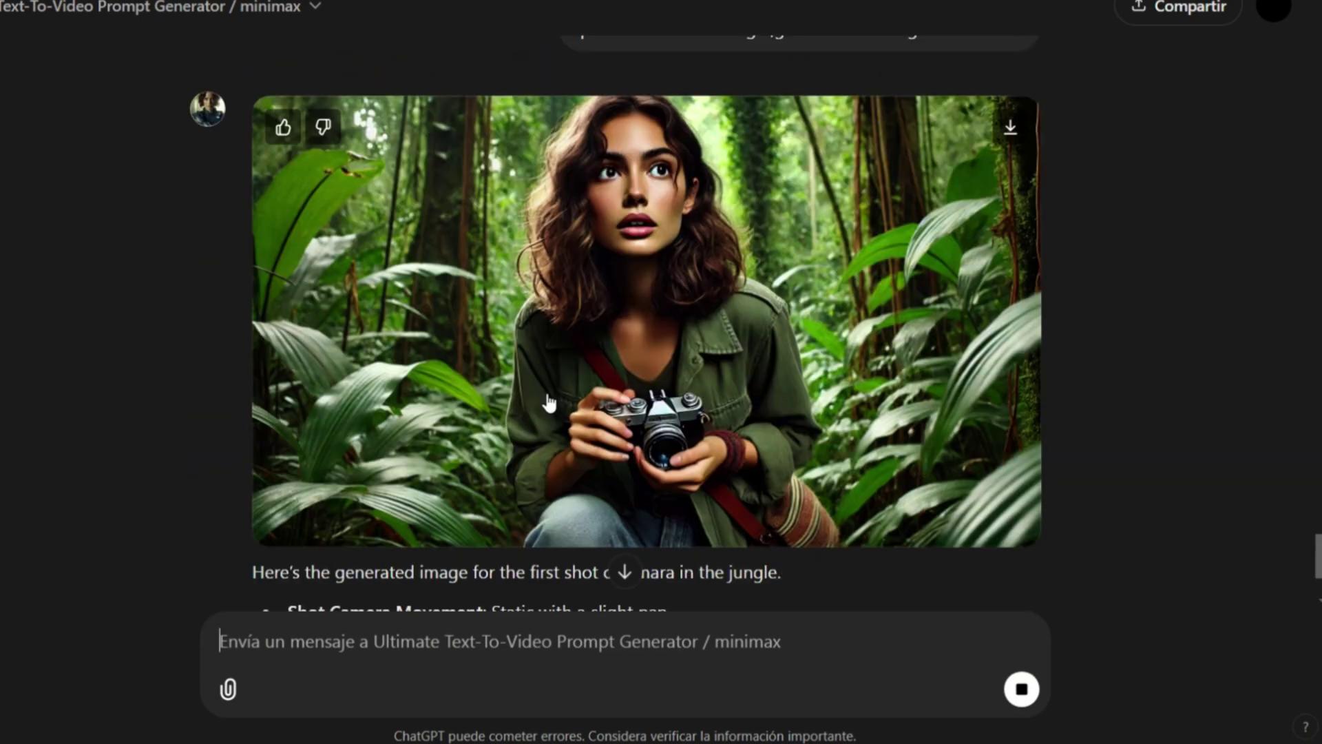
{"action": "scroll", "coordinate": [546, 399], "scroll_direction": "down", "scroll_amount": 3}
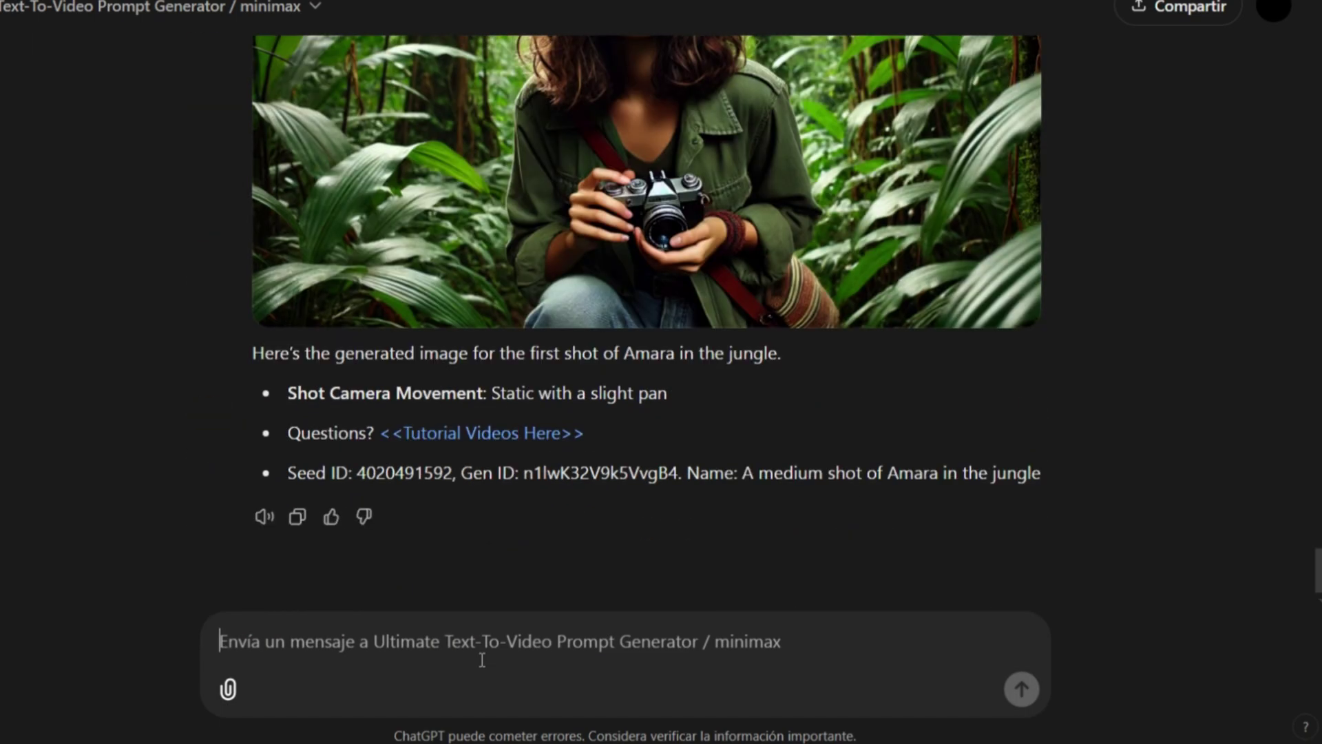
{"action": "type", "text": "next"}
{"action": "key", "text": "Return"}
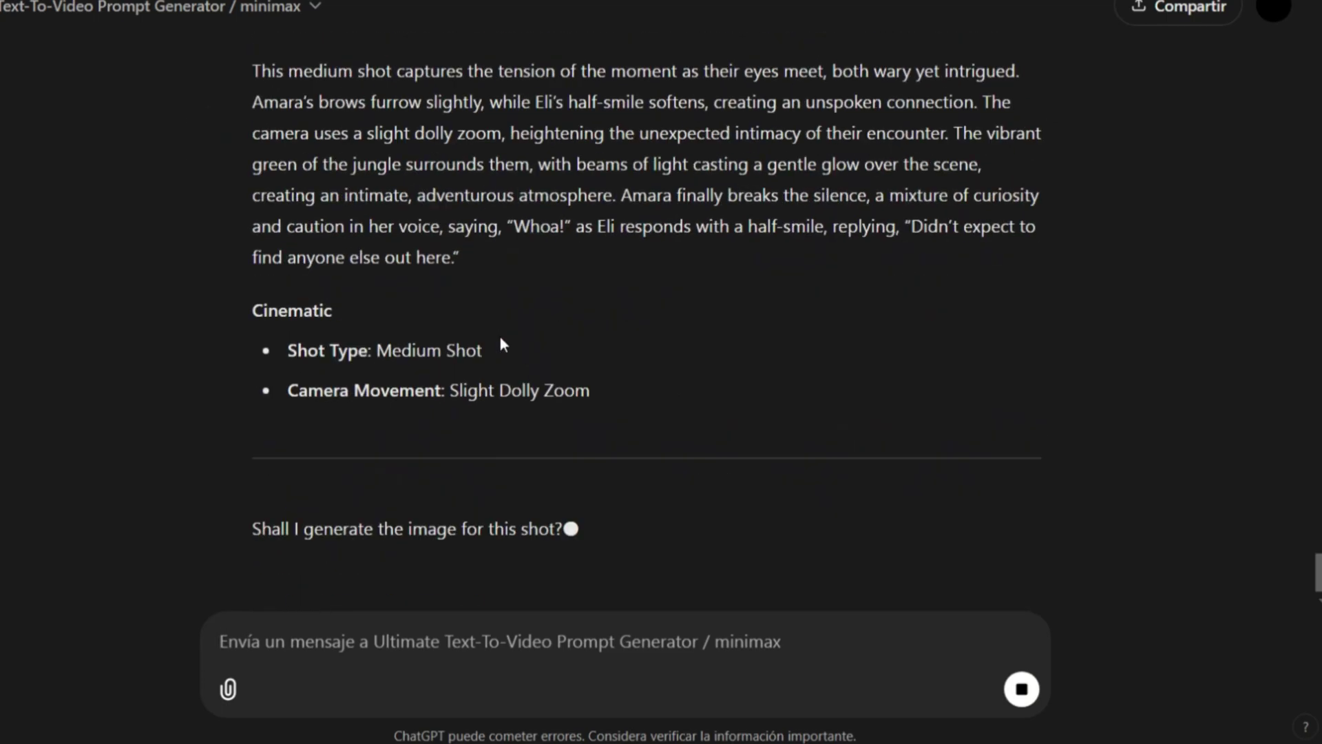
{"action": "type", "text": "yes"}
{"action": "key", "text": "Return"}
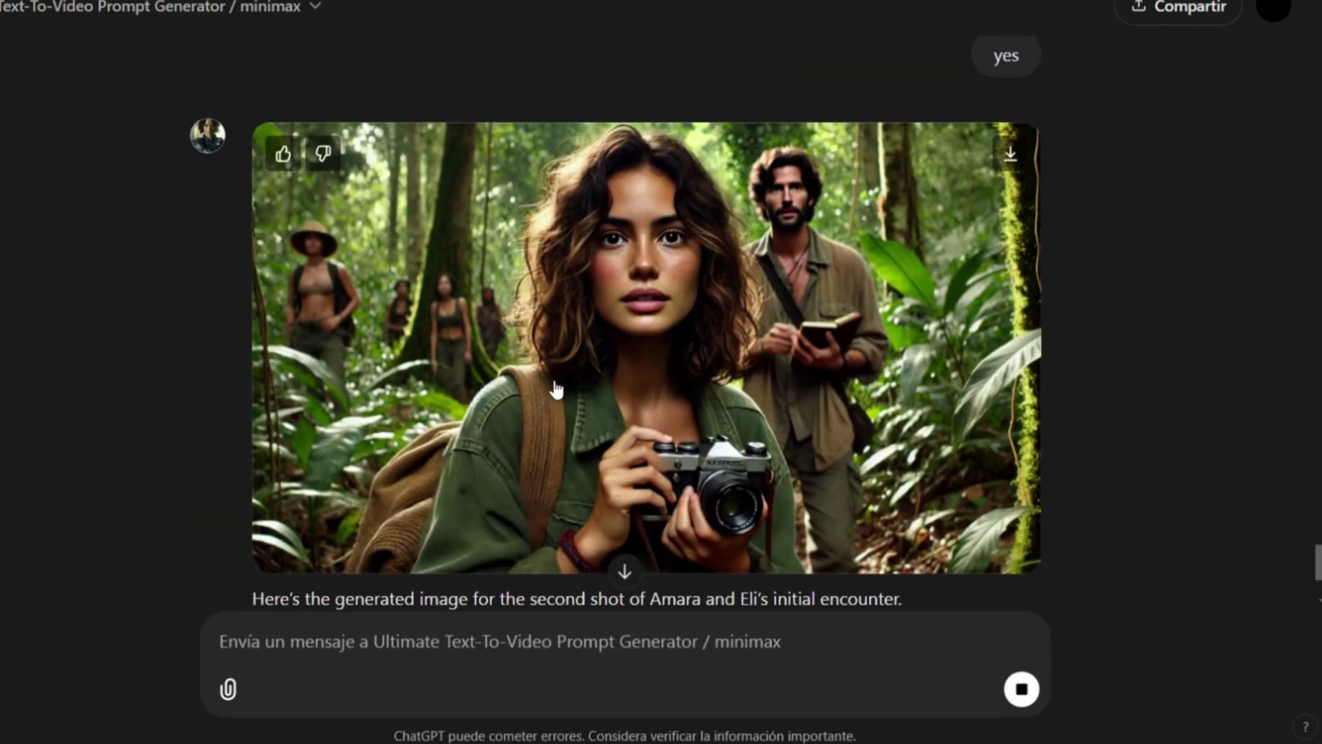
- Keep replying 'next' and 'yes' to get the following shot prompts and their jungle images
{"action": "scroll", "coordinate": [552, 383], "scroll_direction": "up", "scroll_amount": 15}
{"action": "scroll", "coordinate": [1310, 337], "scroll_direction": "down", "scroll_amount": 15}
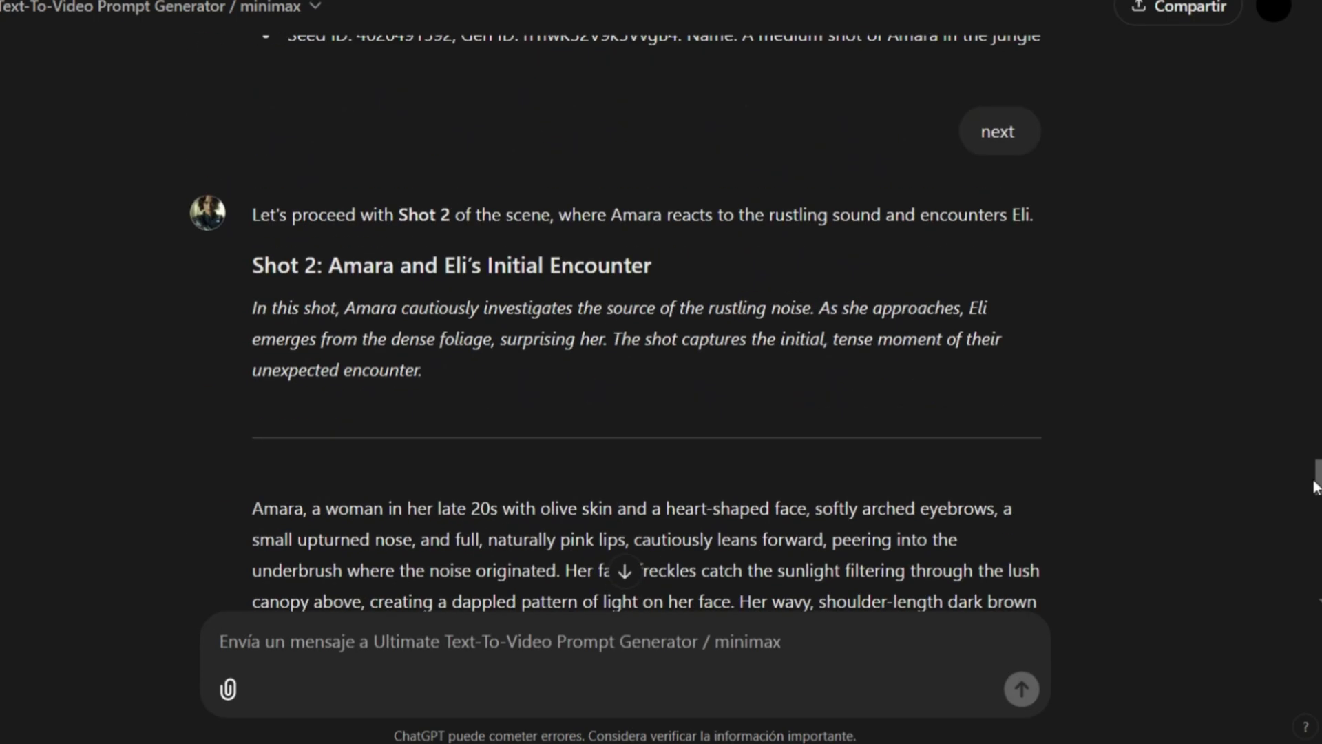
{"action": "scroll", "coordinate": [1254, 278], "scroll_direction": "down", "scroll_amount": 15}
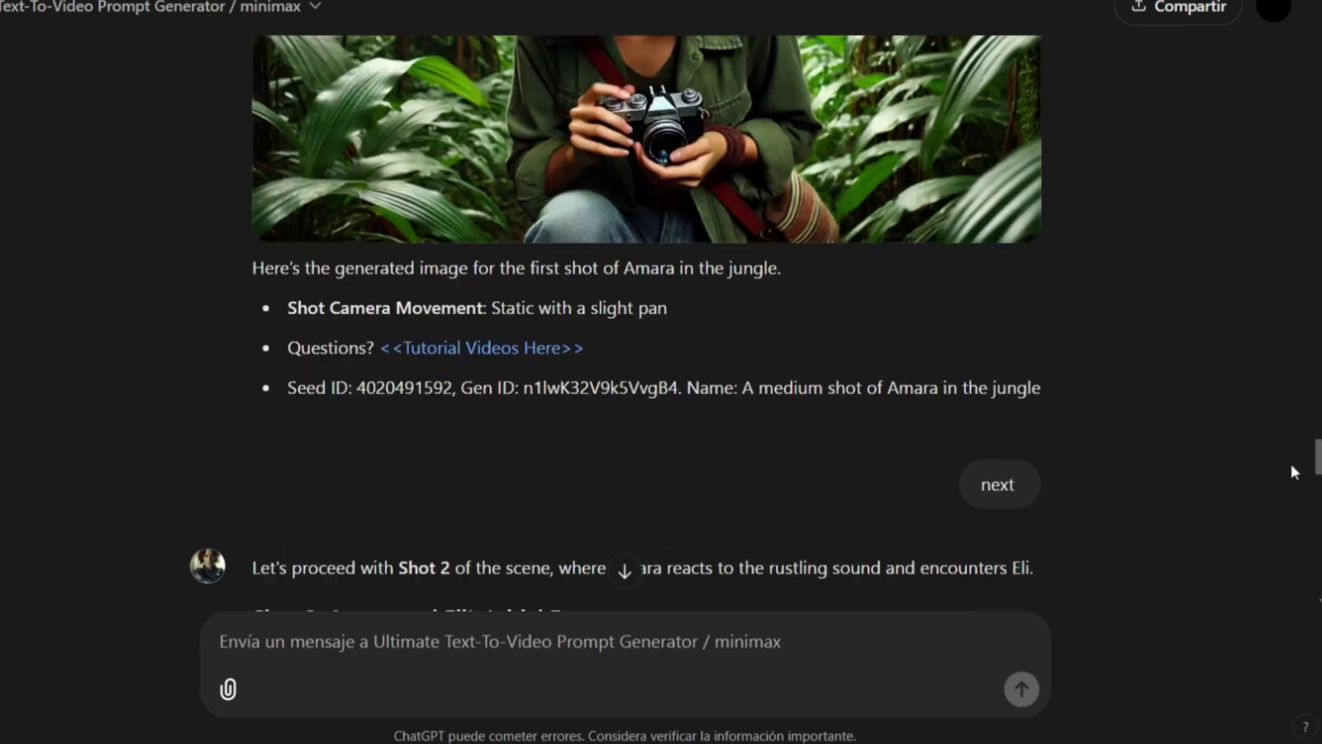
{"action": "left_click", "coordinate": [536, 670]}
{"action": "type", "text": "net"}
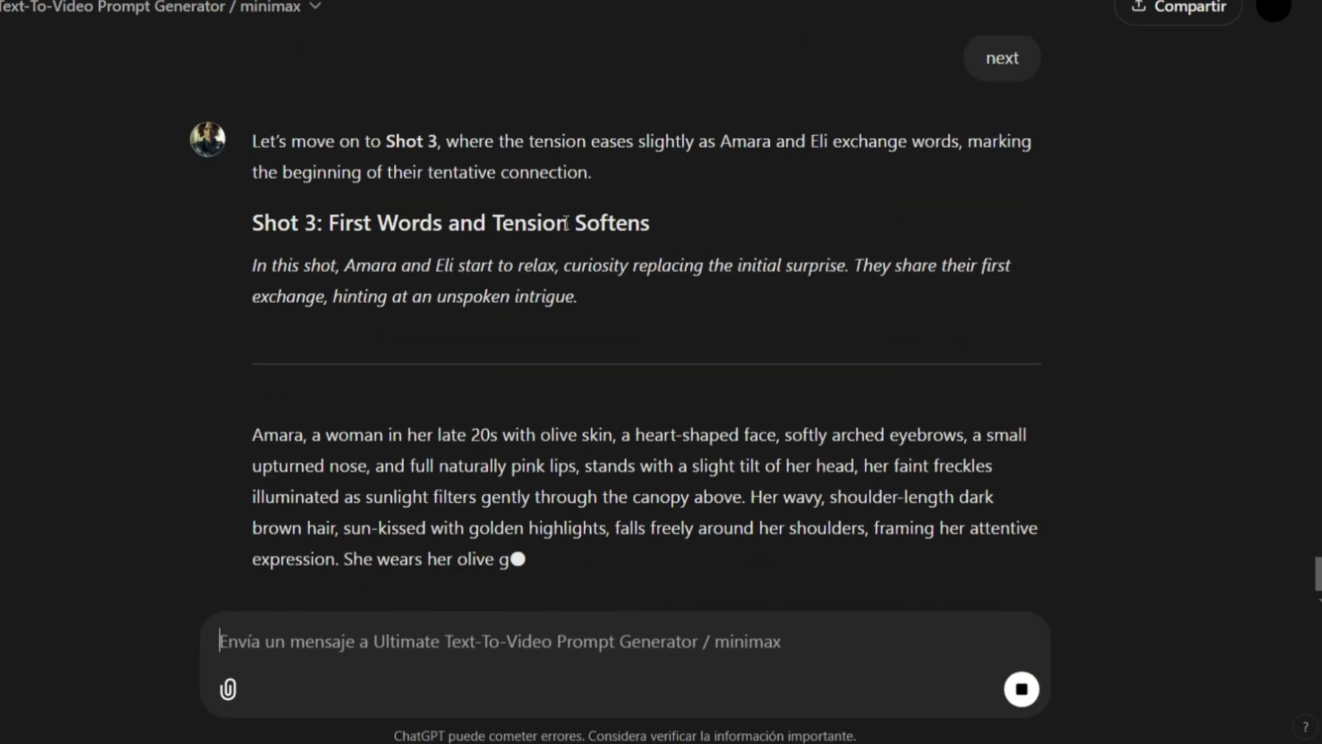
{"action": "type", "text": "yes"}
{"action": "key", "text": "Return"}
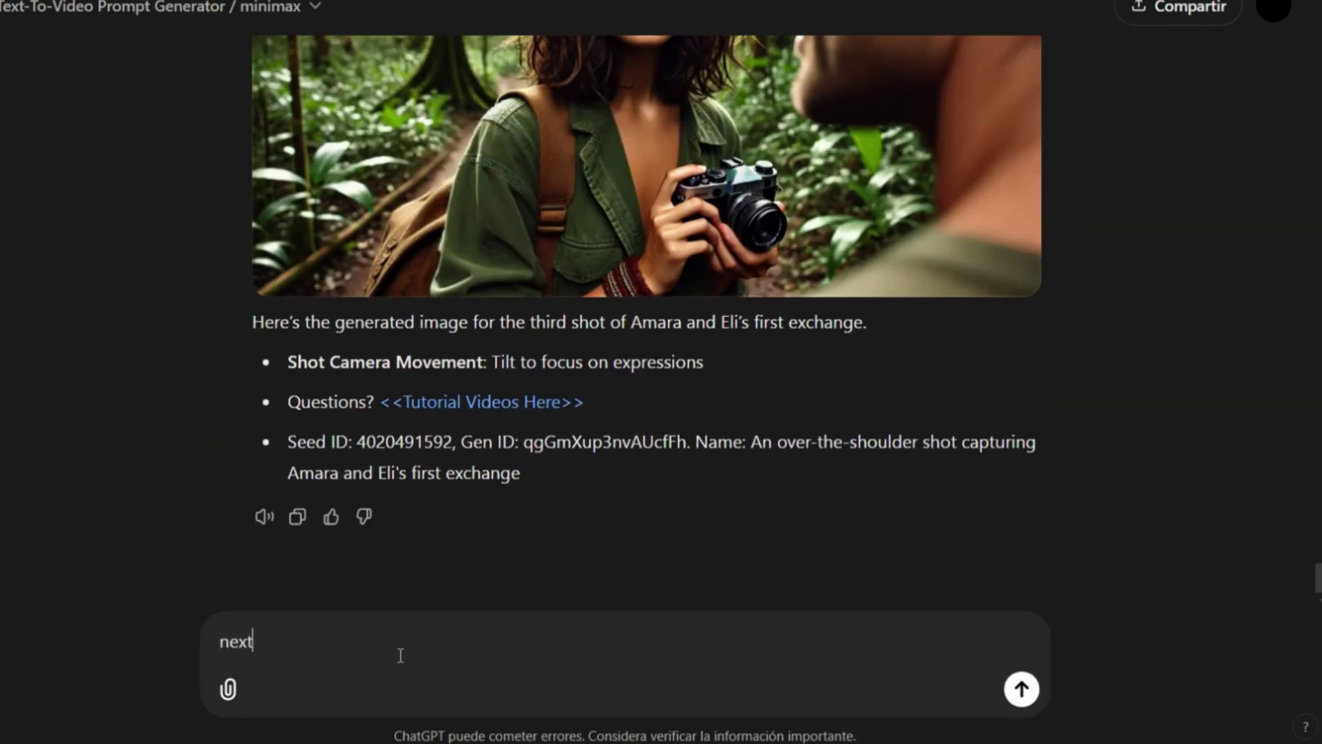
{"action": "key", "text": "Return"}
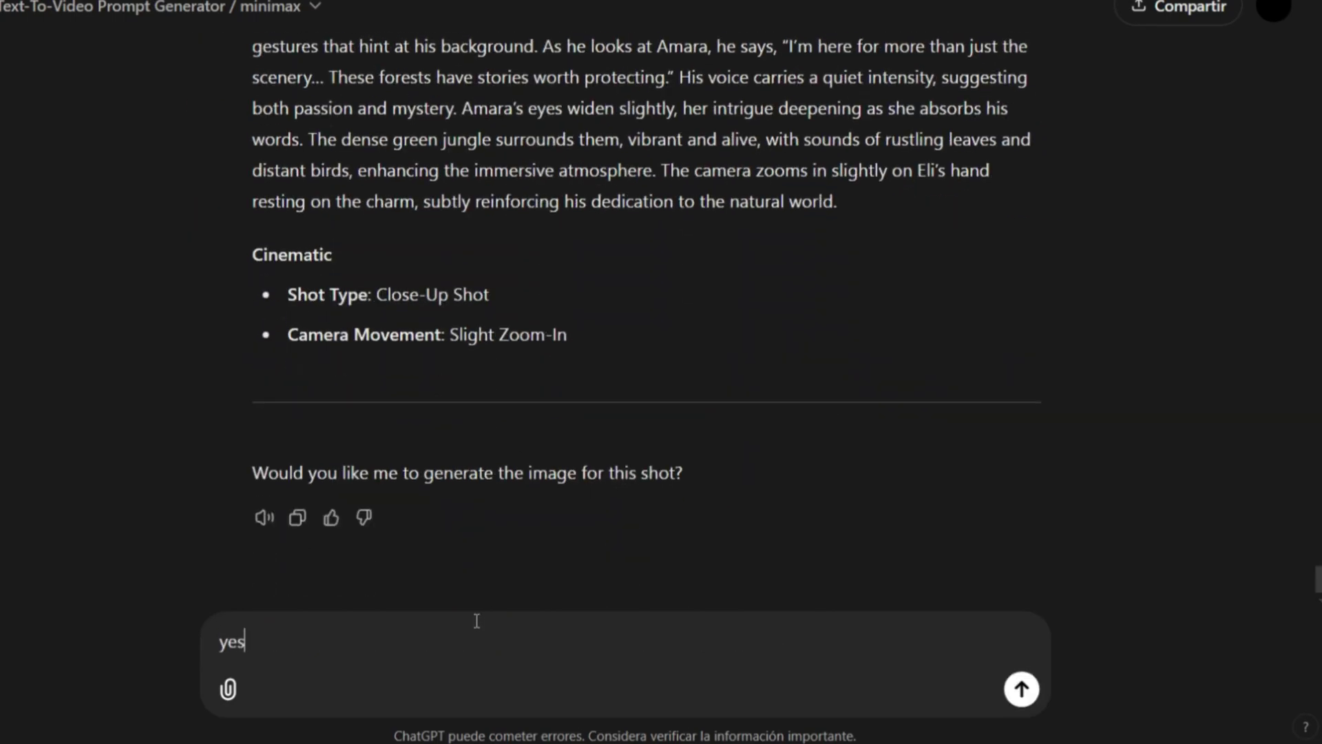
{"action": "key", "text": "Return"}
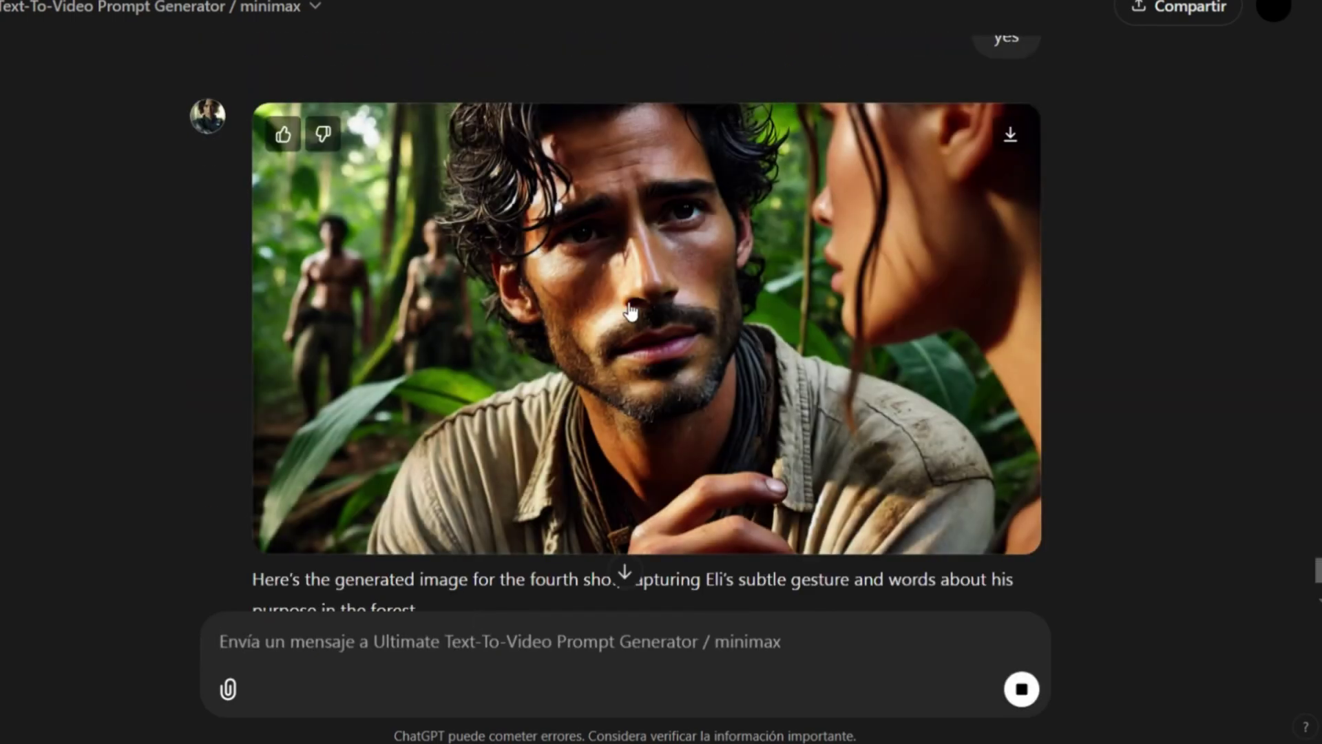
- Request the Shot 5 prompt and its close-up image, then reply 'yes' again
{"action": "type", "text": "nex"}
{"action": "type", "text": "t"}
{"action": "key", "text": "Return"}
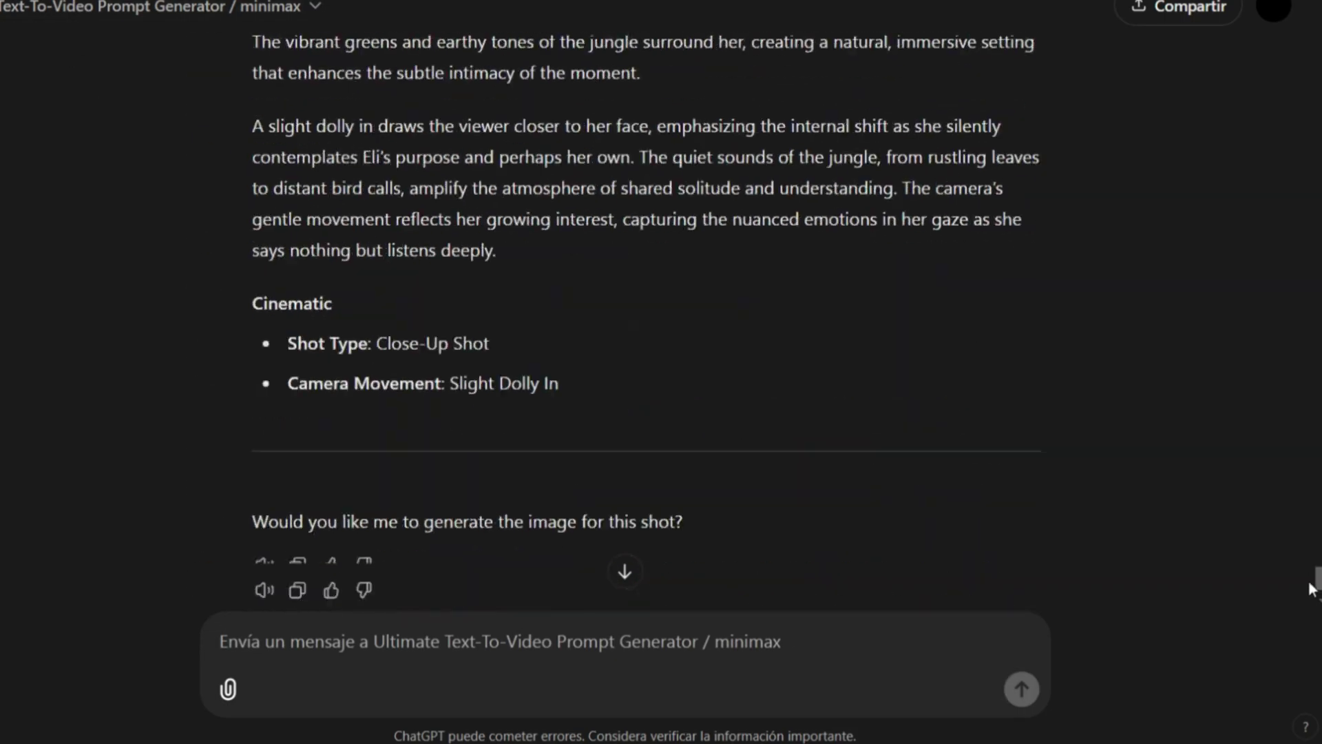
{"action": "type", "text": "yes"}
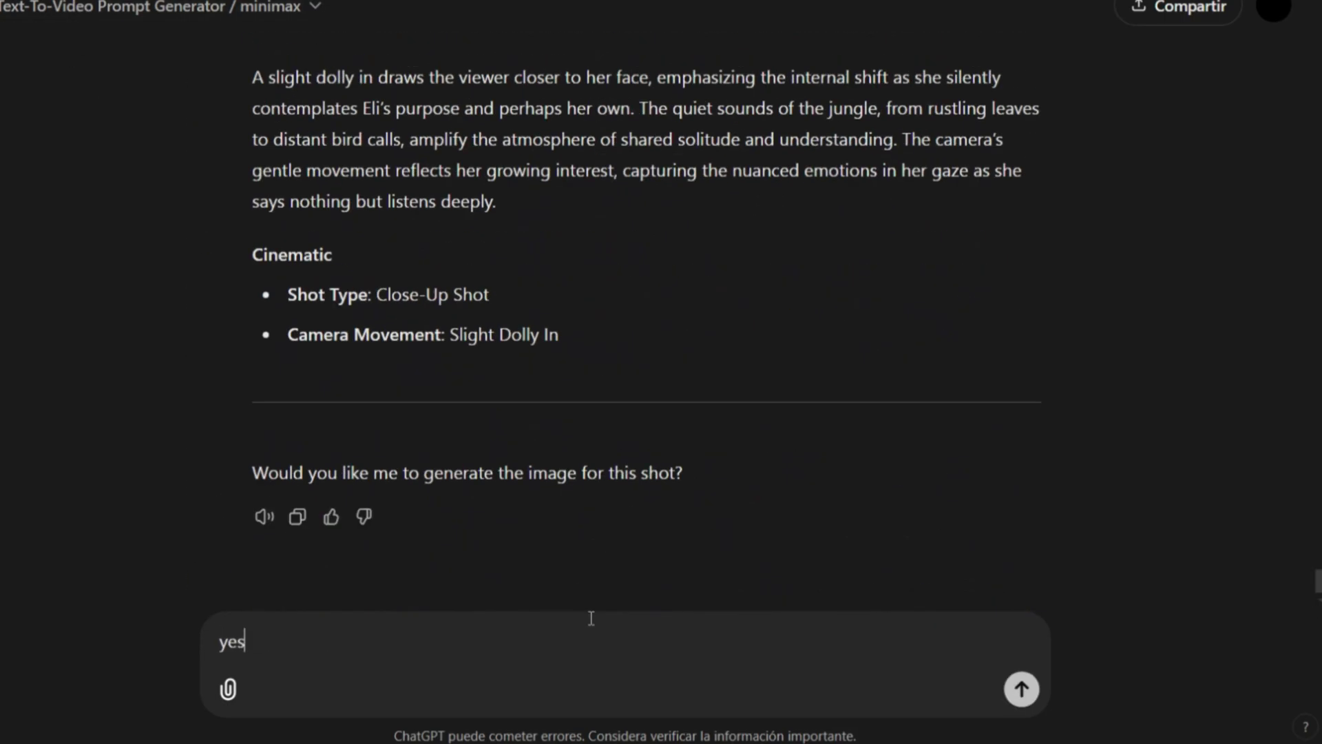
{"action": "key", "text": "Return"}
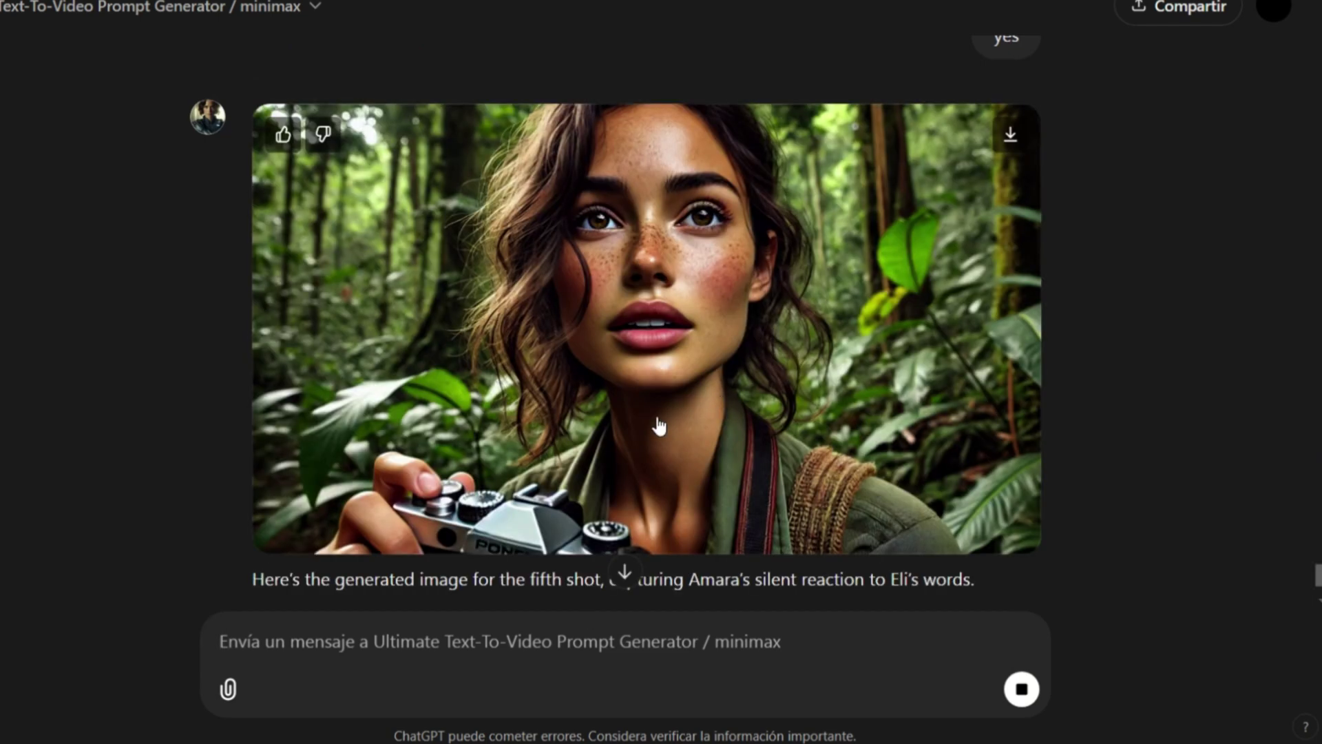
{"action": "type", "text": "yes"}
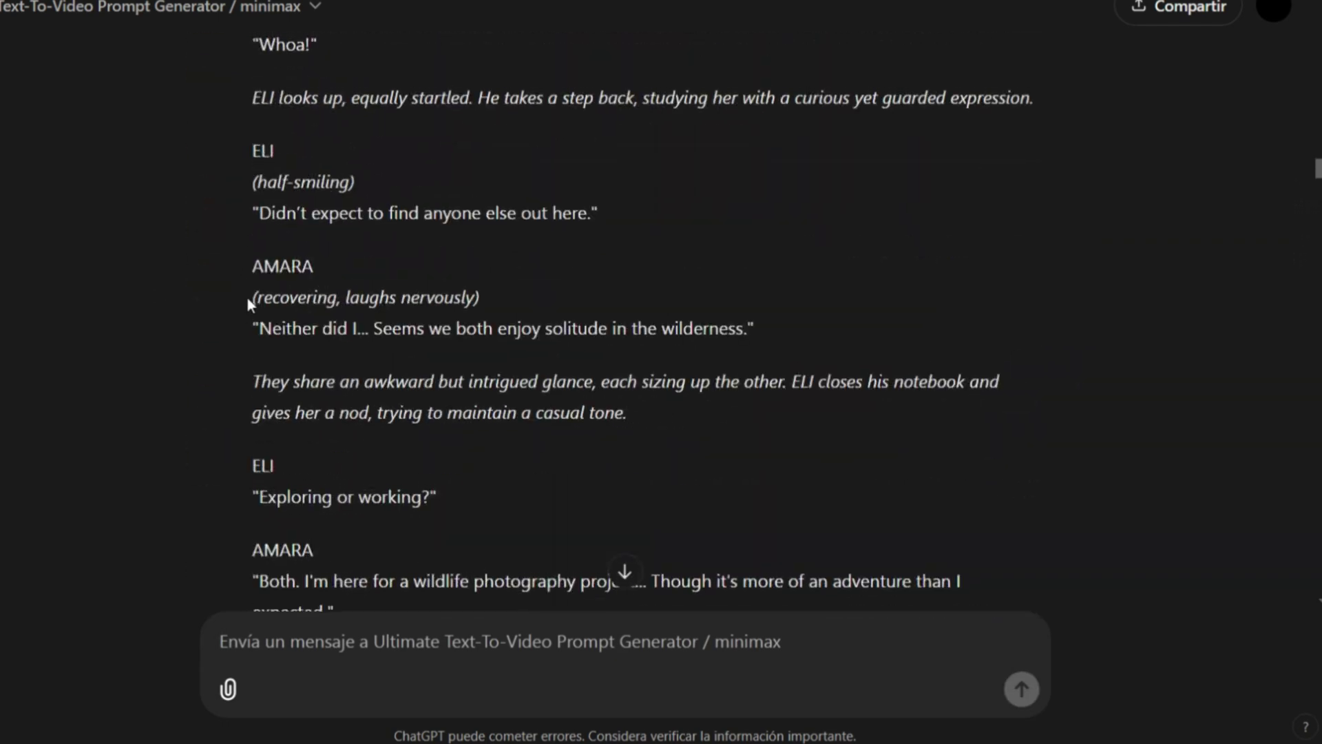
{"action": "scroll", "coordinate": [270, 282], "scroll_direction": "down", "scroll_amount": 3}
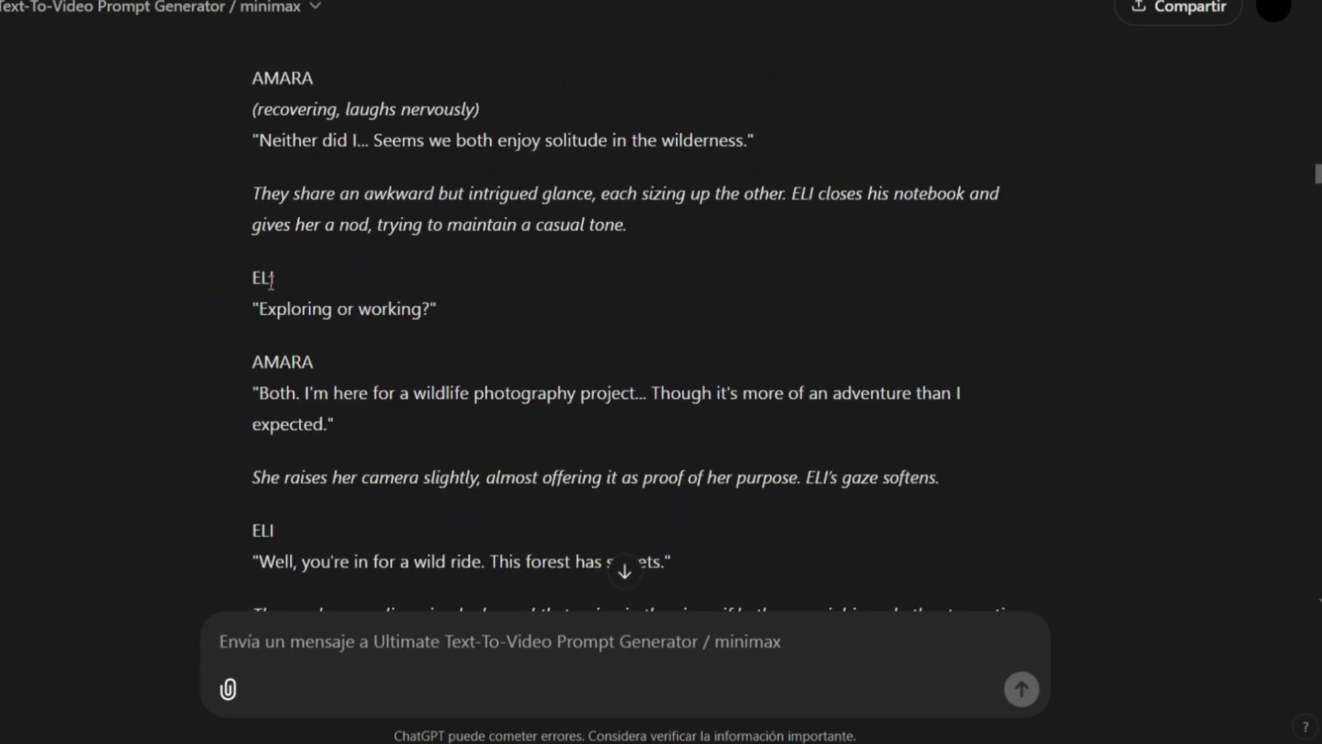
- Ask for more shots based on the script and request the Shot 7 image
{"action": "scroll", "coordinate": [271, 282], "scroll_direction": "down", "scroll_amount": 3}
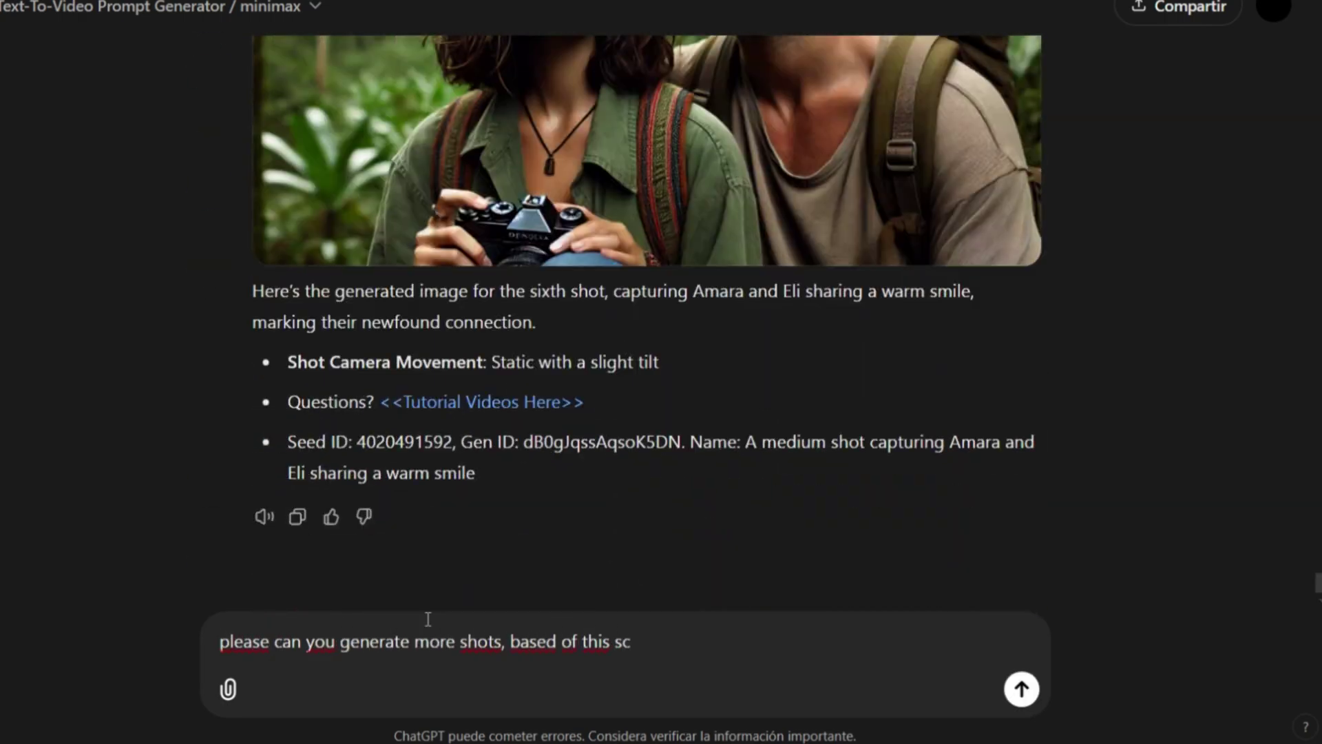
{"action": "type", "text": "cript"}
{"action": "key", "text": "Return"}
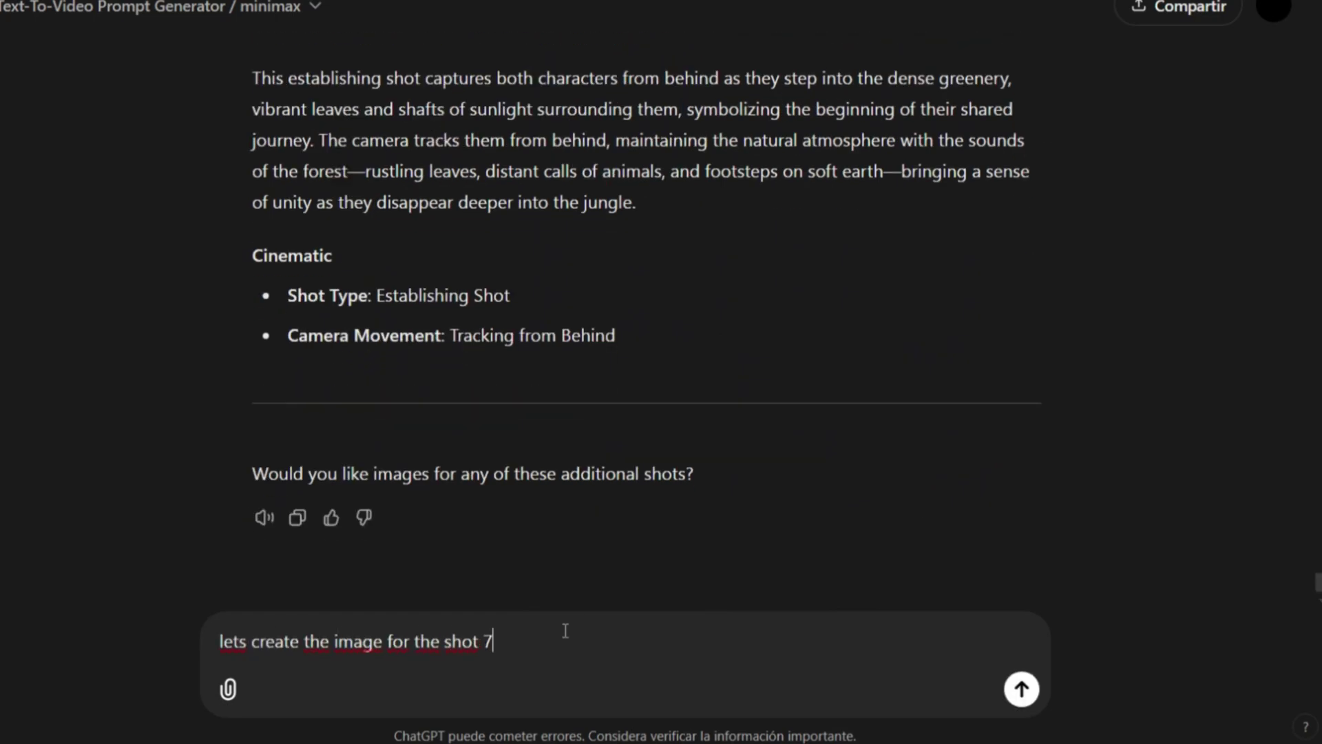
{"action": "key", "text": "Return"}
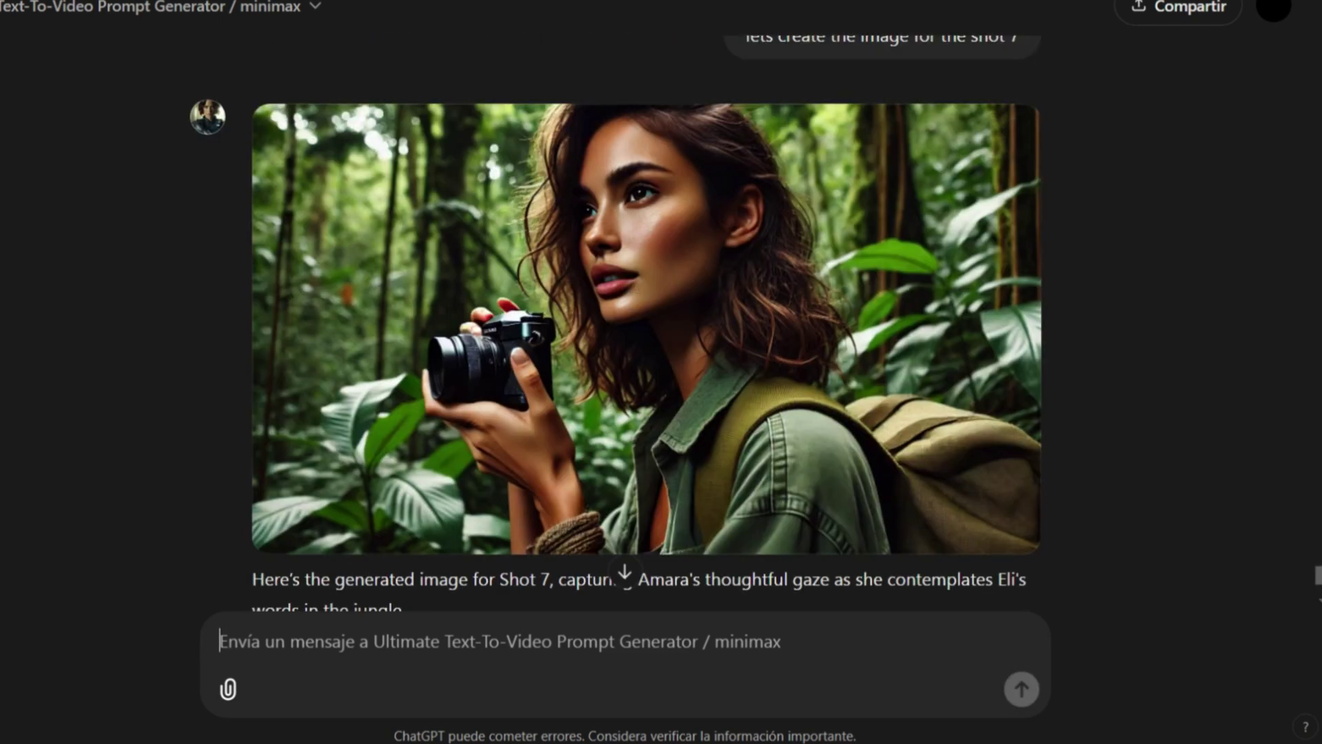
- Paste the reused image request for the remaining shots, finishing with the Shot 10 image
{"action": "left_click_drag", "start_coordinate": [1317, 583], "coordinate": [1318, 559]}
{"action": "left_click", "coordinate": [365, 654]}
{"action": "type", "text": "lets create the image for the shot 7"}
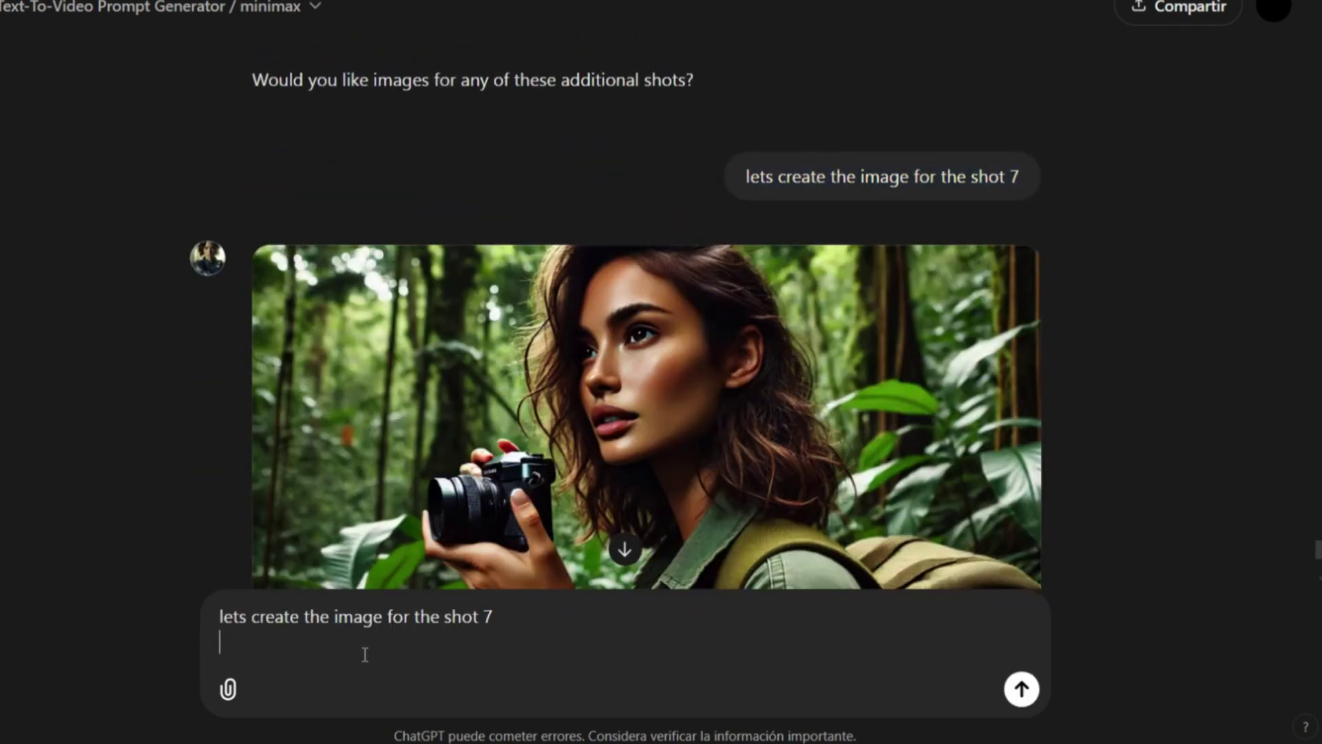
{"action": "scroll", "coordinate": [678, 432], "scroll_direction": "down", "scroll_amount": 10}
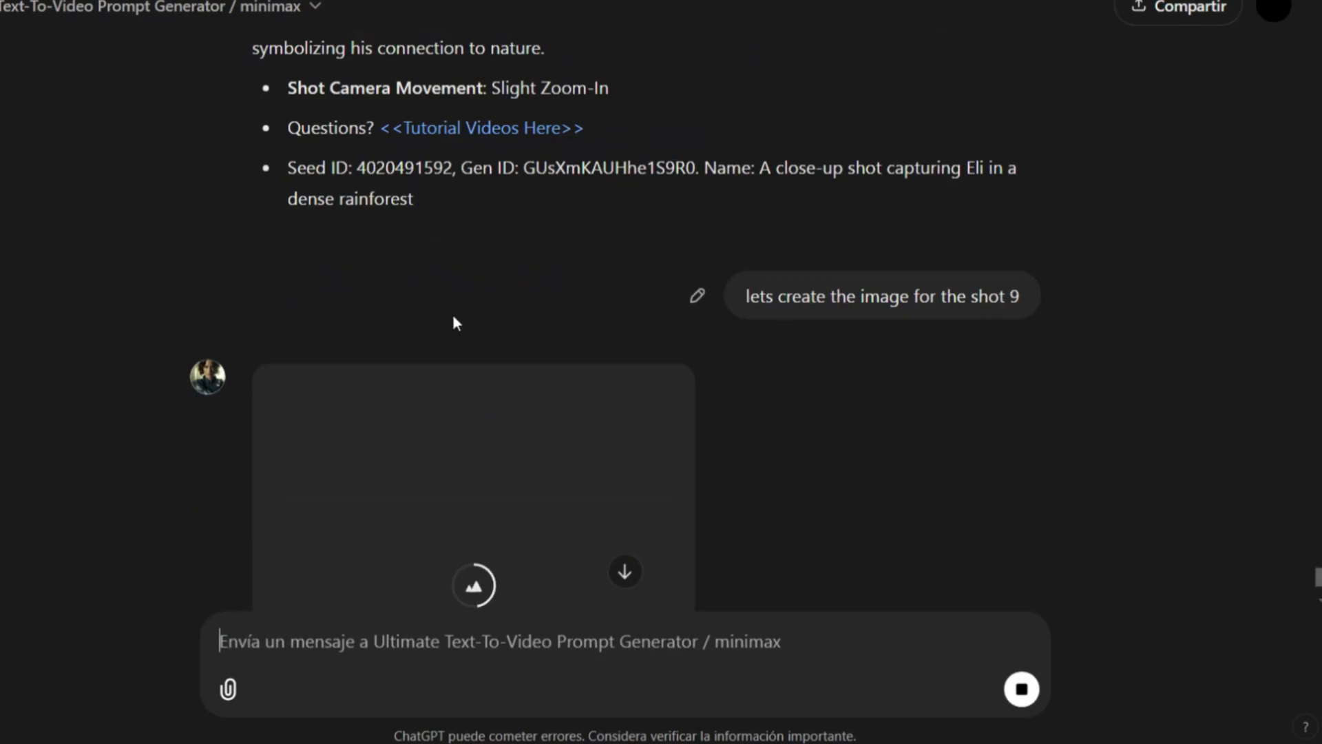
{"action": "type", "text": "lets create the image for the shot 7"}
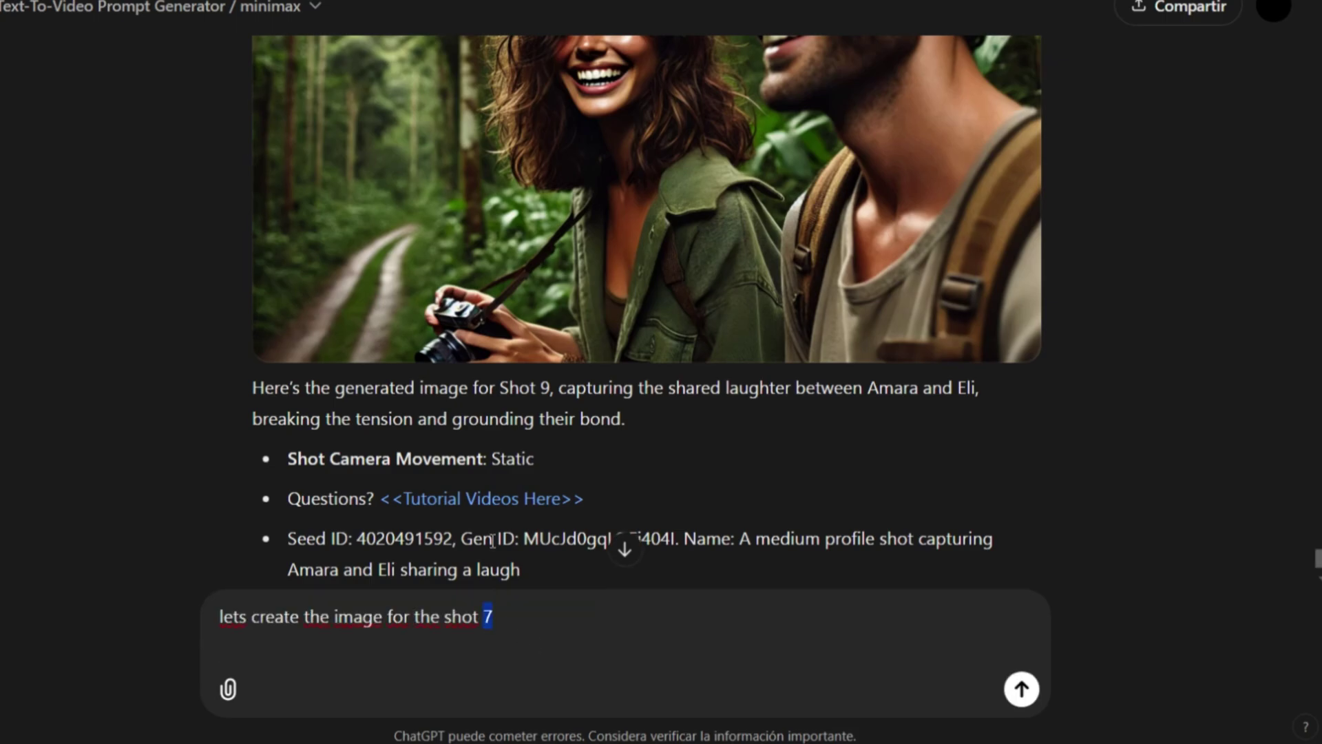
{"action": "type", "text": "10"}
{"action": "key", "text": "Return"}
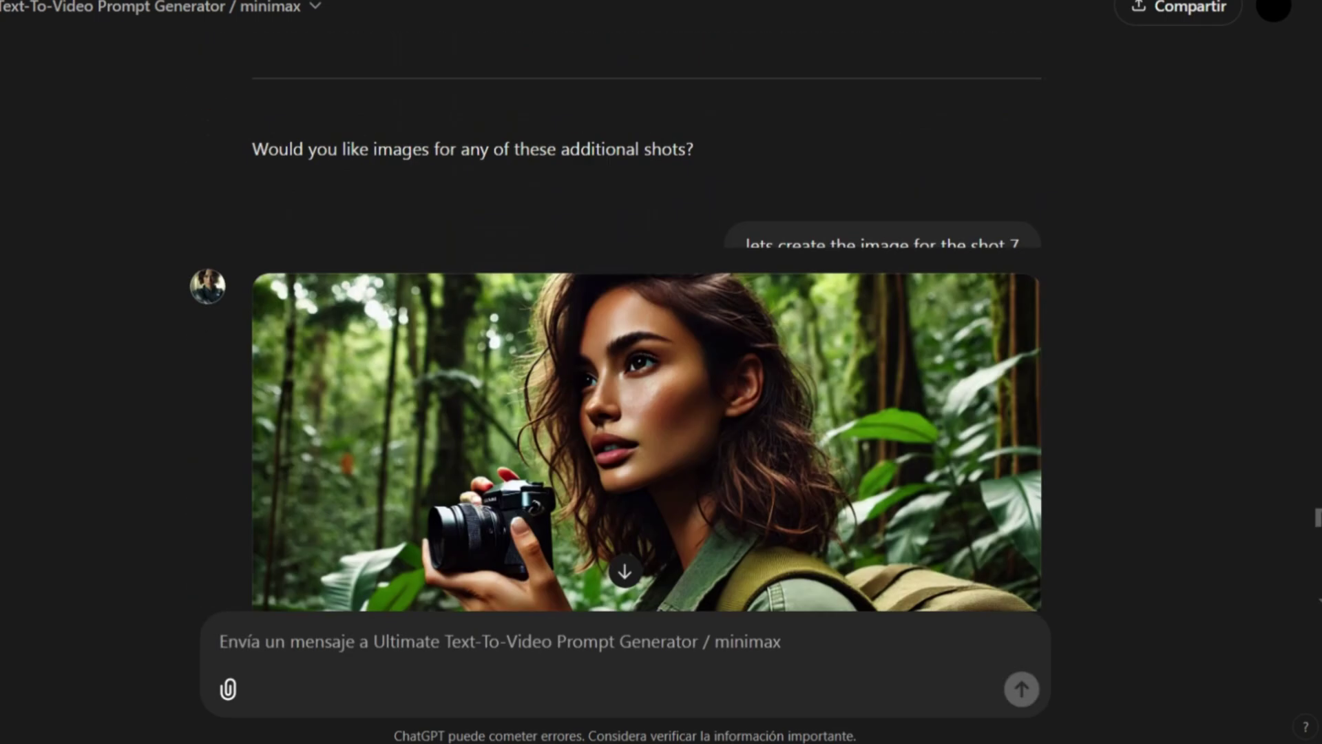
{"action": "left_click_drag", "start_coordinate": [1317, 518], "coordinate": [1317, 344]}
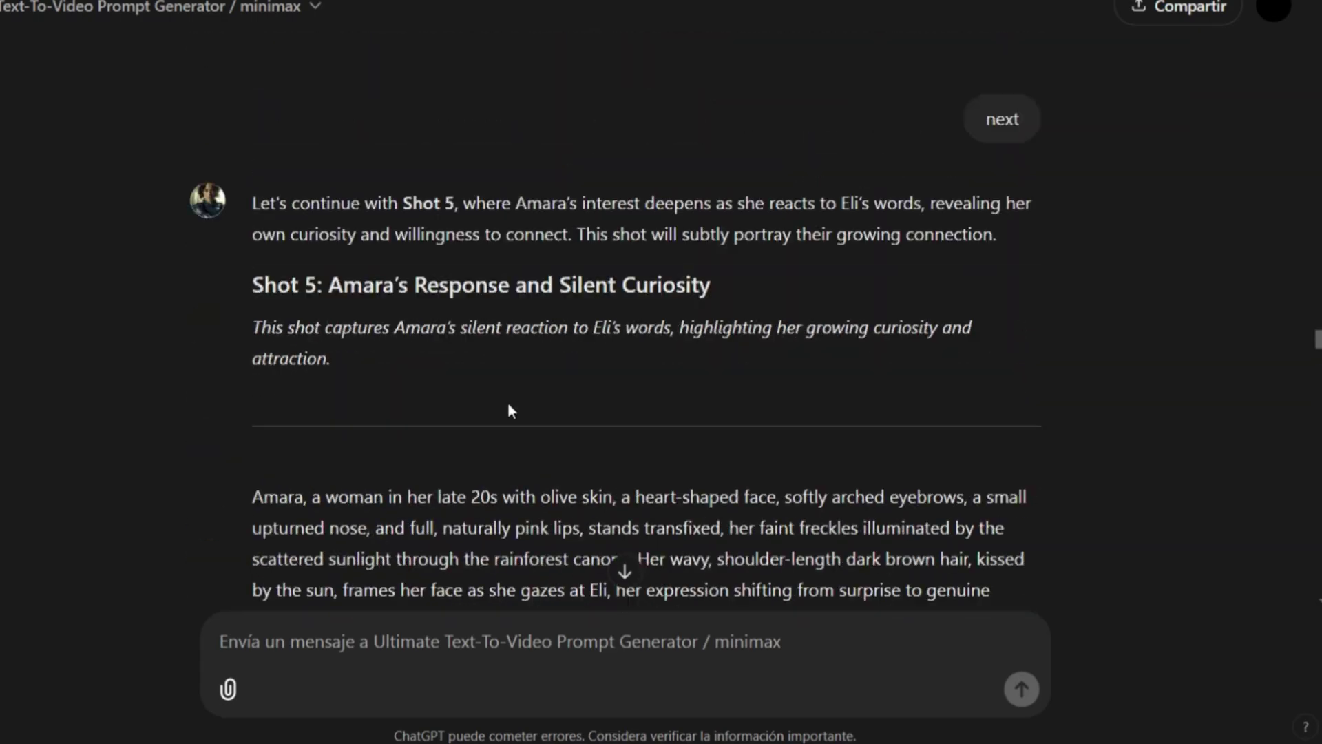
{"action": "scroll", "coordinate": [570, 258], "scroll_direction": "down", "scroll_amount": 20}
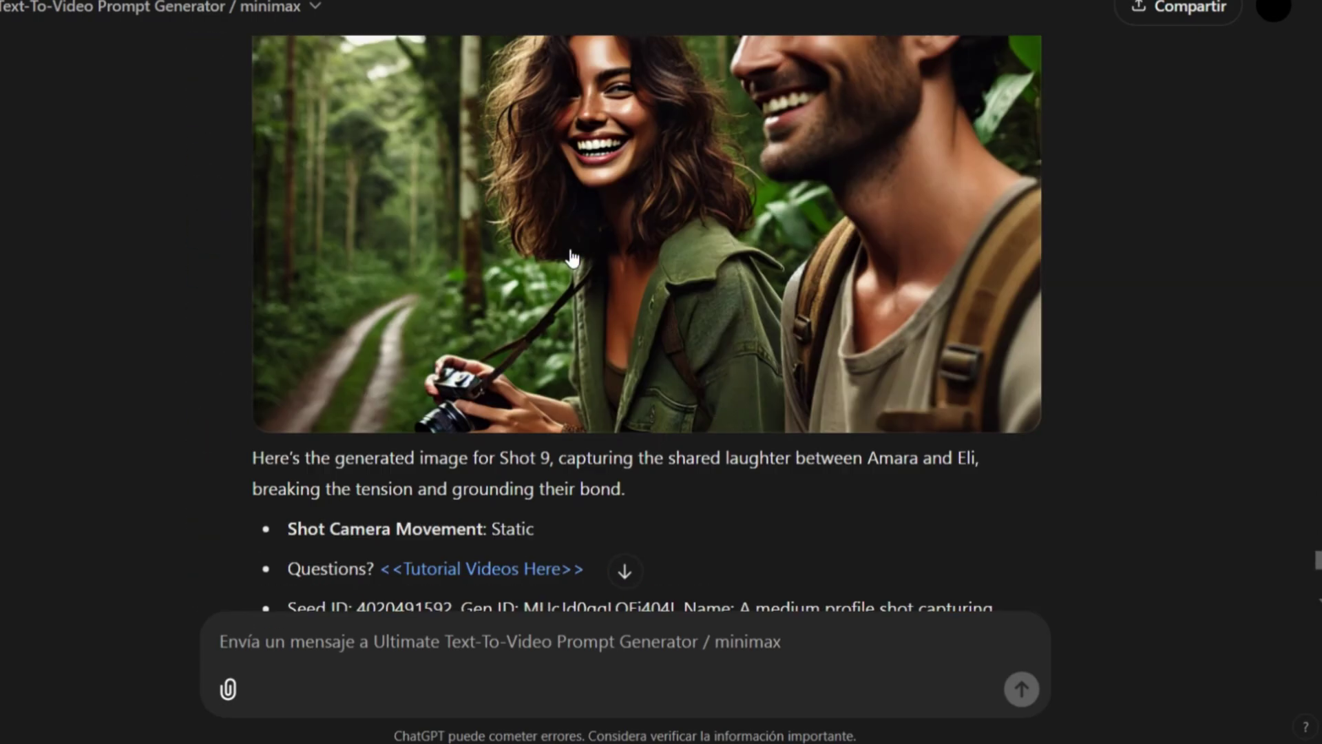
{"action": "scroll", "coordinate": [786, 129], "scroll_direction": "up", "scroll_amount": 3}
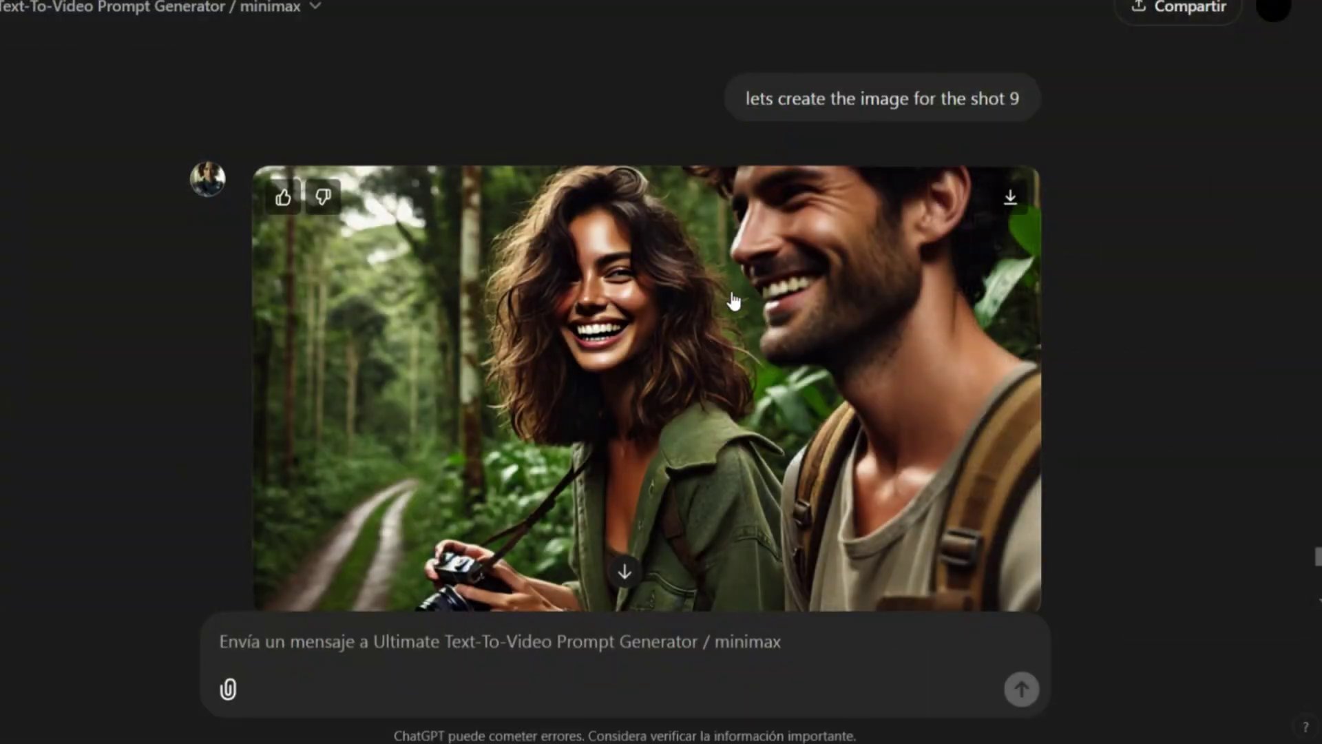
{"action": "scroll", "coordinate": [734, 301], "scroll_direction": "down", "scroll_amount": 8}
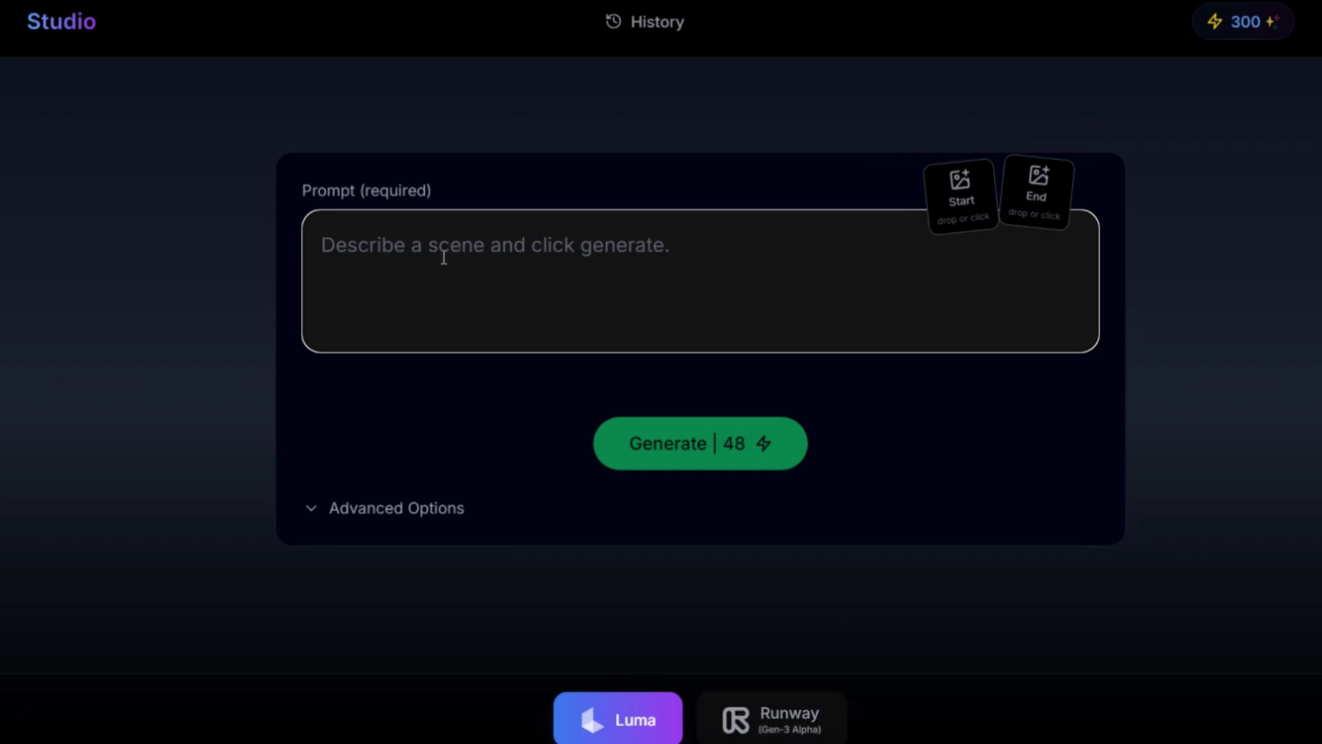
- Pause the Luma jungle photographer clip, scrub to 0:02, replay it, then close the preview
{"action": "scroll", "coordinate": [920, 310], "scroll_direction": "up", "scroll_amount": 10}
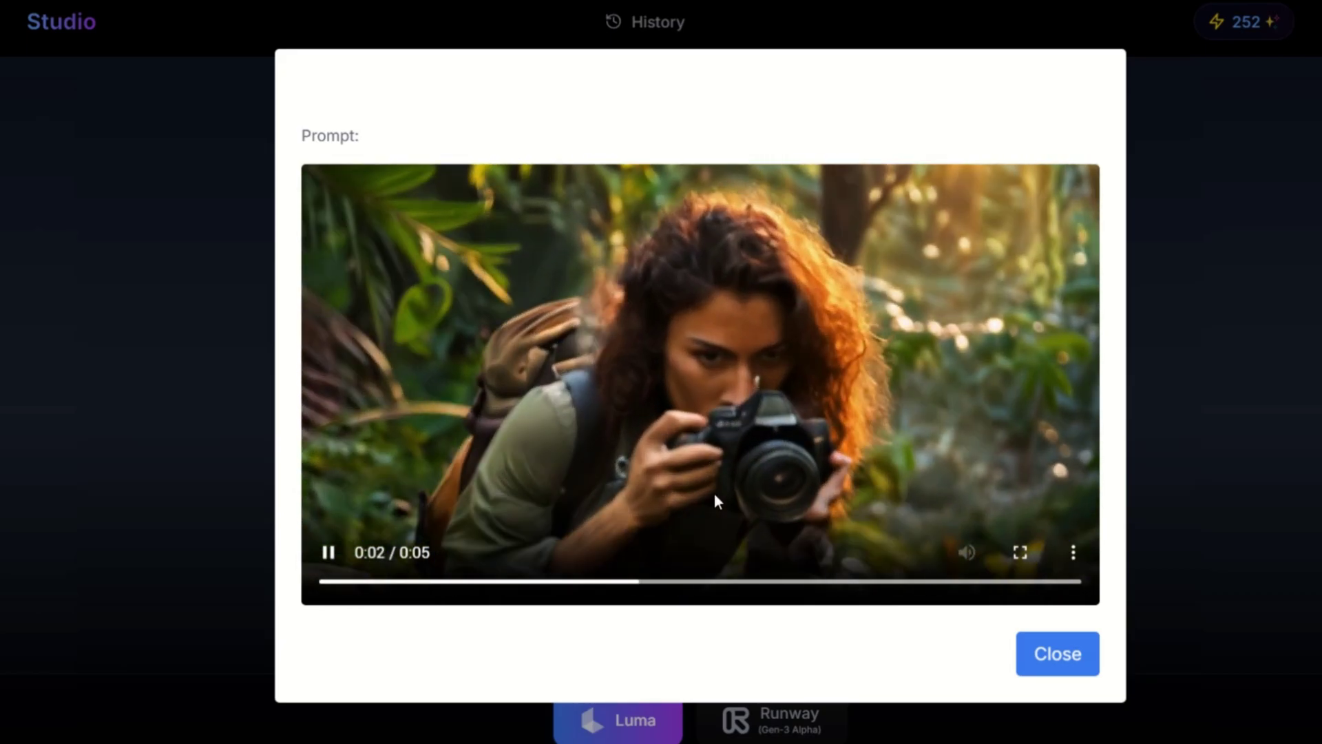
{"action": "left_click", "coordinate": [328, 552]}
{"action": "left_click_drag", "start_coordinate": [337, 584], "coordinate": [675, 582]}
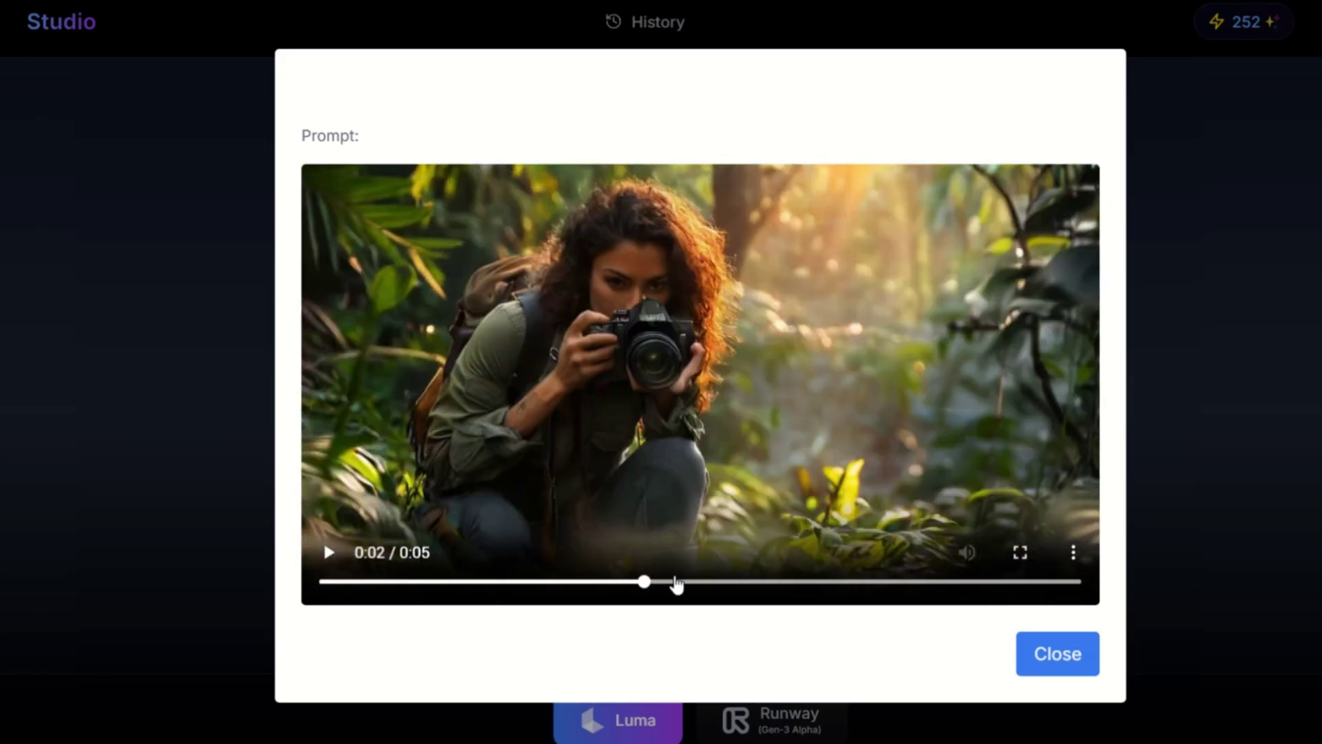
{"action": "left_click", "coordinate": [366, 571]}
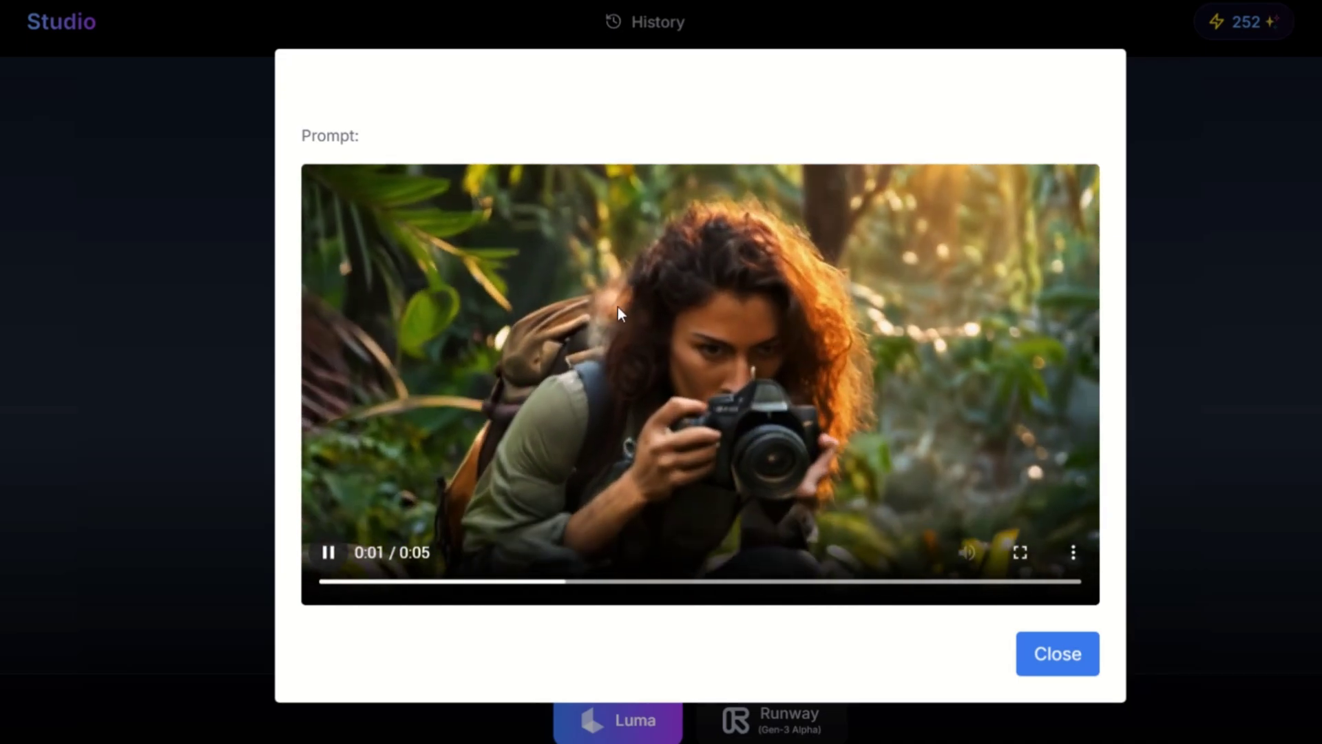
{"action": "left_click", "coordinate": [1052, 649]}
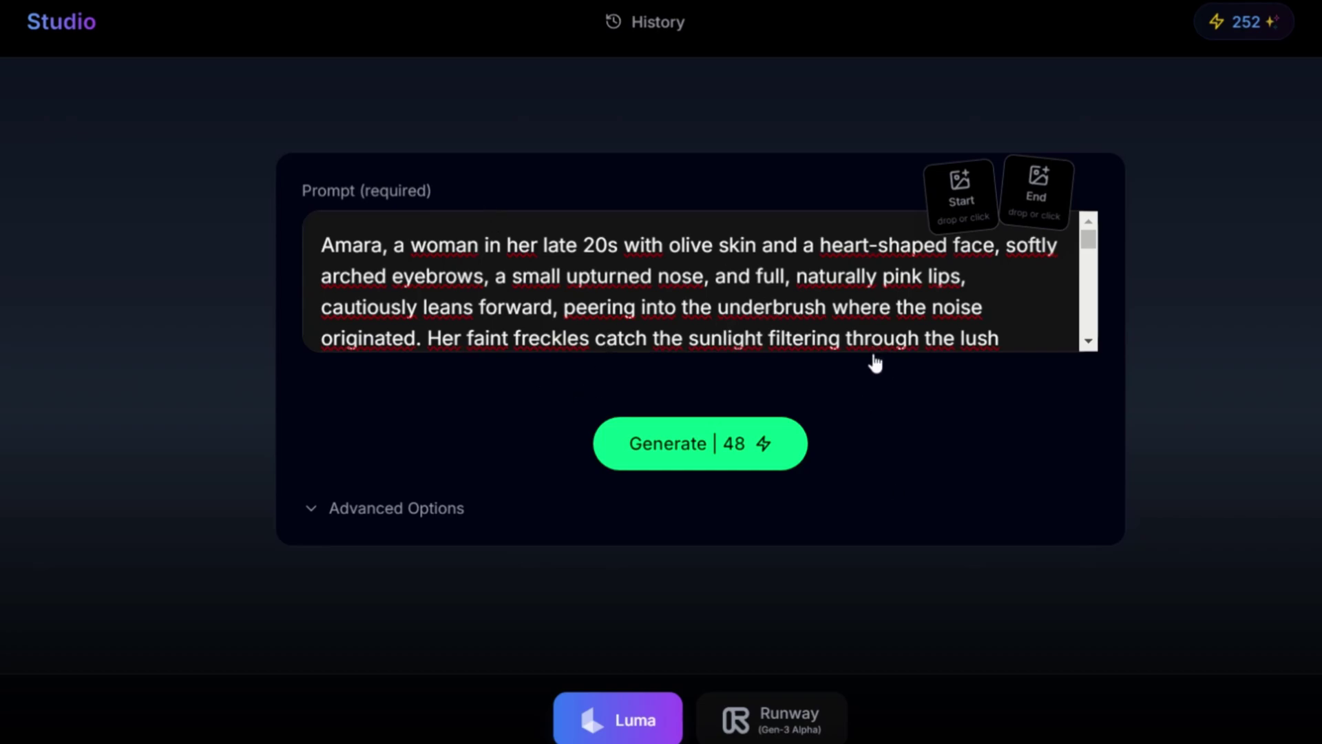
- Overwrite the Luma prompt with the description of Amara making eye contact with Eli
{"action": "left_click", "coordinate": [301, 239]}
{"action": "key", "text": "ctrl+a"}
{"action": "key", "text": "ctrl+v"}
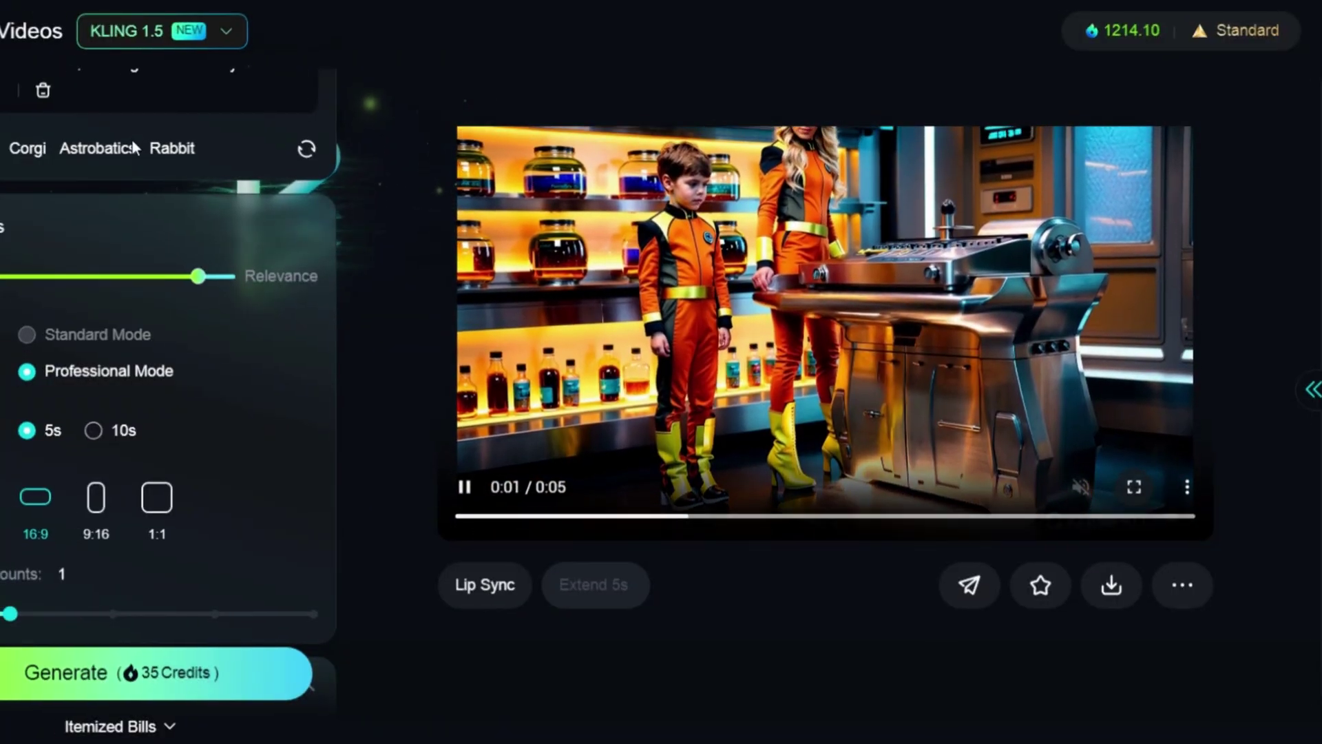
{"action": "scroll", "coordinate": [225, 199], "scroll_direction": "up", "scroll_amount": 5}
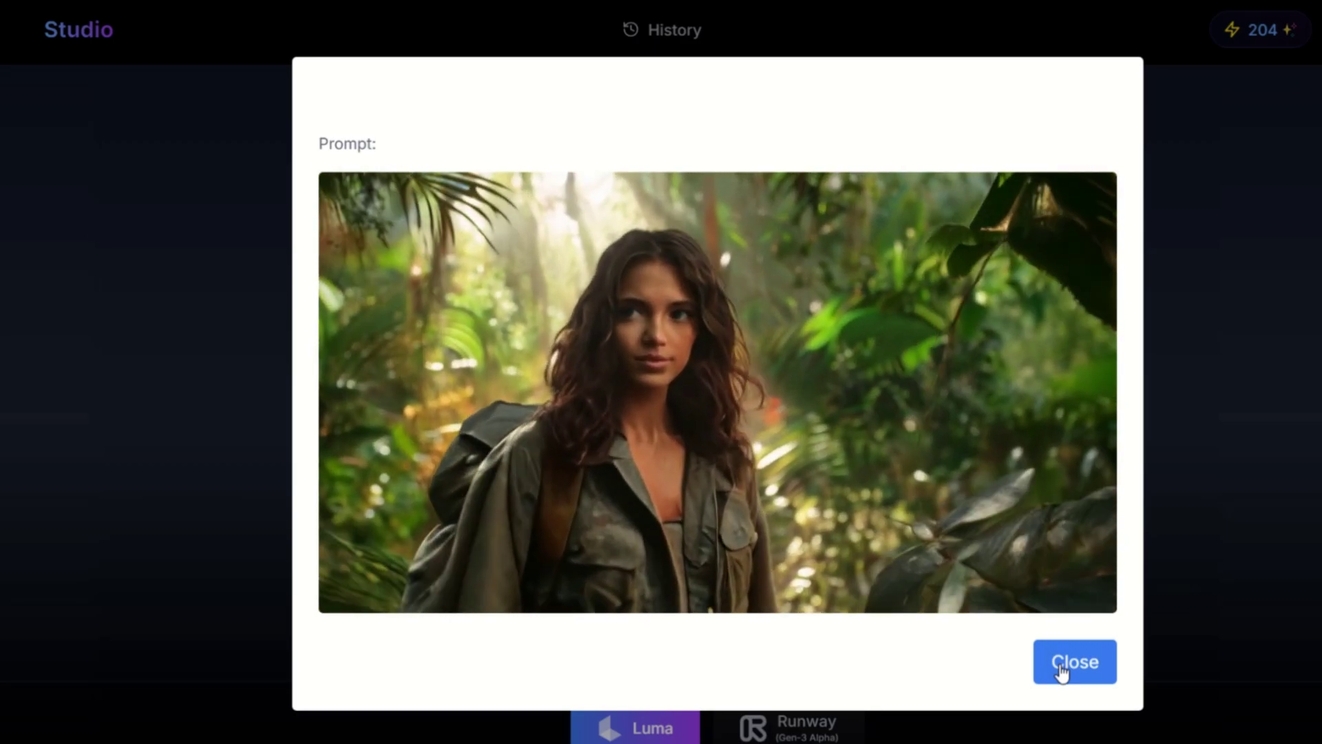
- Close the preview of the new Luma clip of Amara standing in the jungle
{"action": "left_click", "coordinate": [1062, 666]}
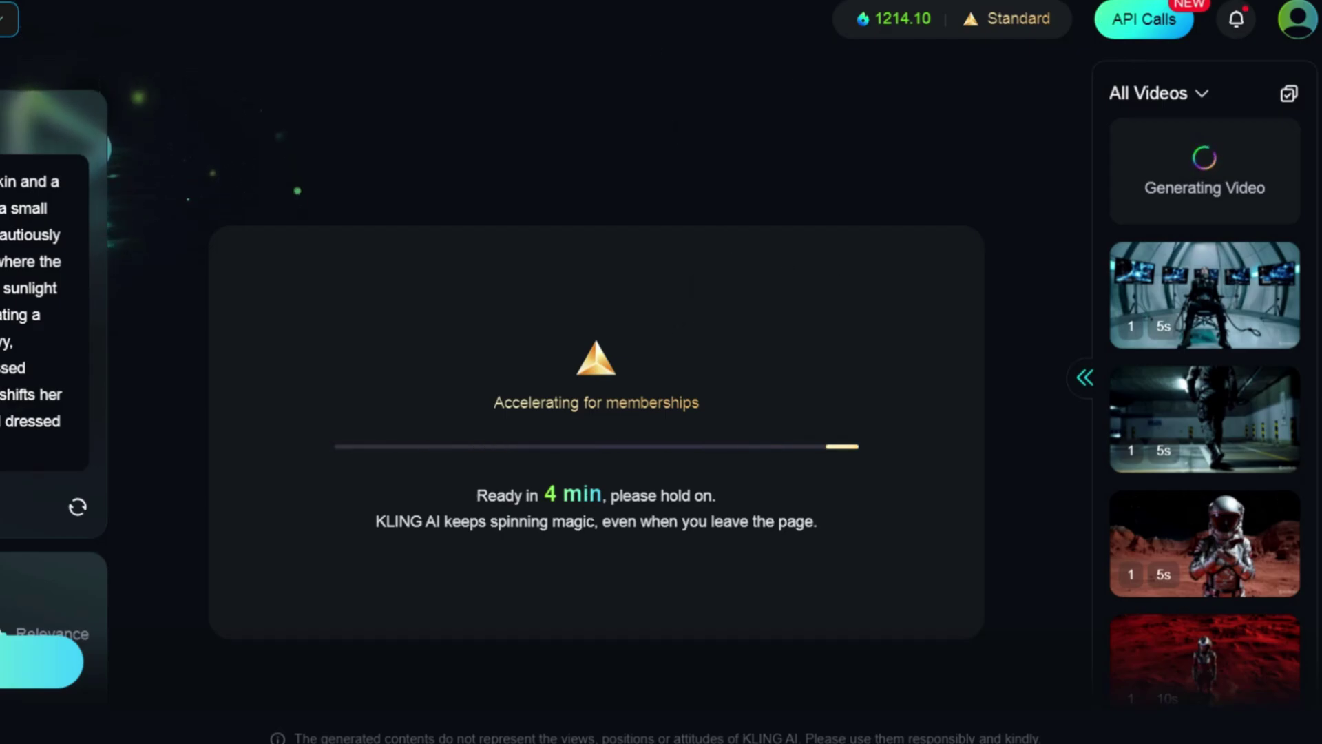
- Sign in to Focal with Google while the Kling clip keeps generating
{"action": "left_click", "coordinate": [876, 424]}
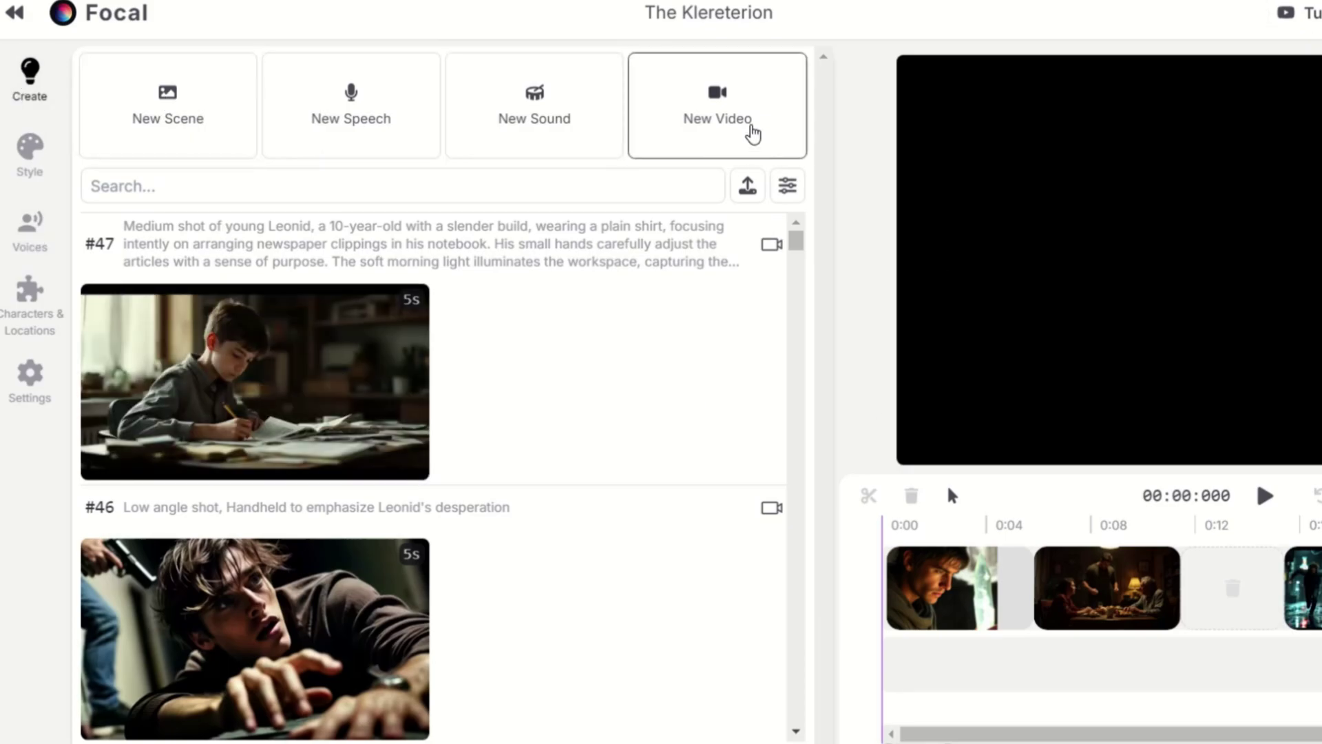
- Submit the pasted Amara and Eli prompt as a new Focal video, dismissing the Kling Pro error
{"action": "left_click", "coordinate": [752, 133]}
{"action": "key", "text": "ctrl+v"}
{"action": "left_click", "coordinate": [758, 324]}
{"action": "left_click", "coordinate": [1095, 316]}
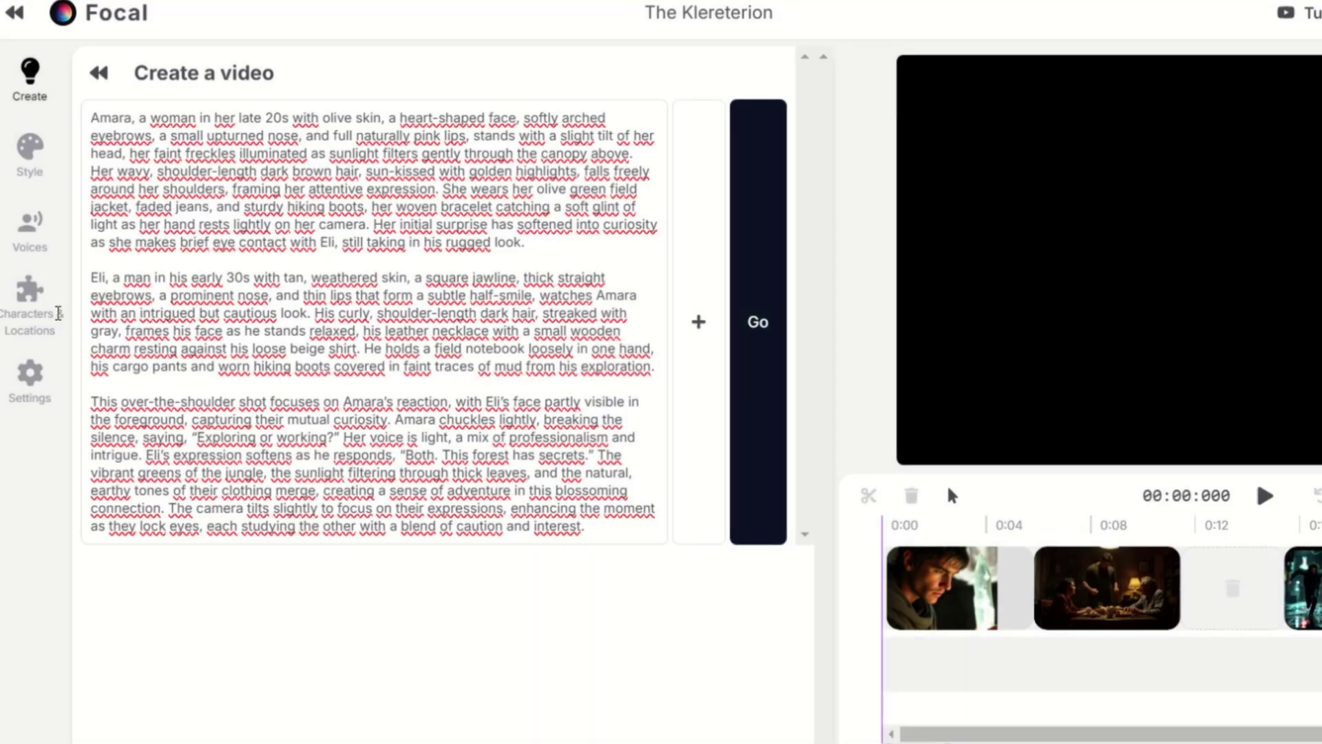
- Set the Focal video model to Minimax in Settings
{"action": "left_click", "coordinate": [29, 375]}
{"action": "left_click", "coordinate": [140, 406]}
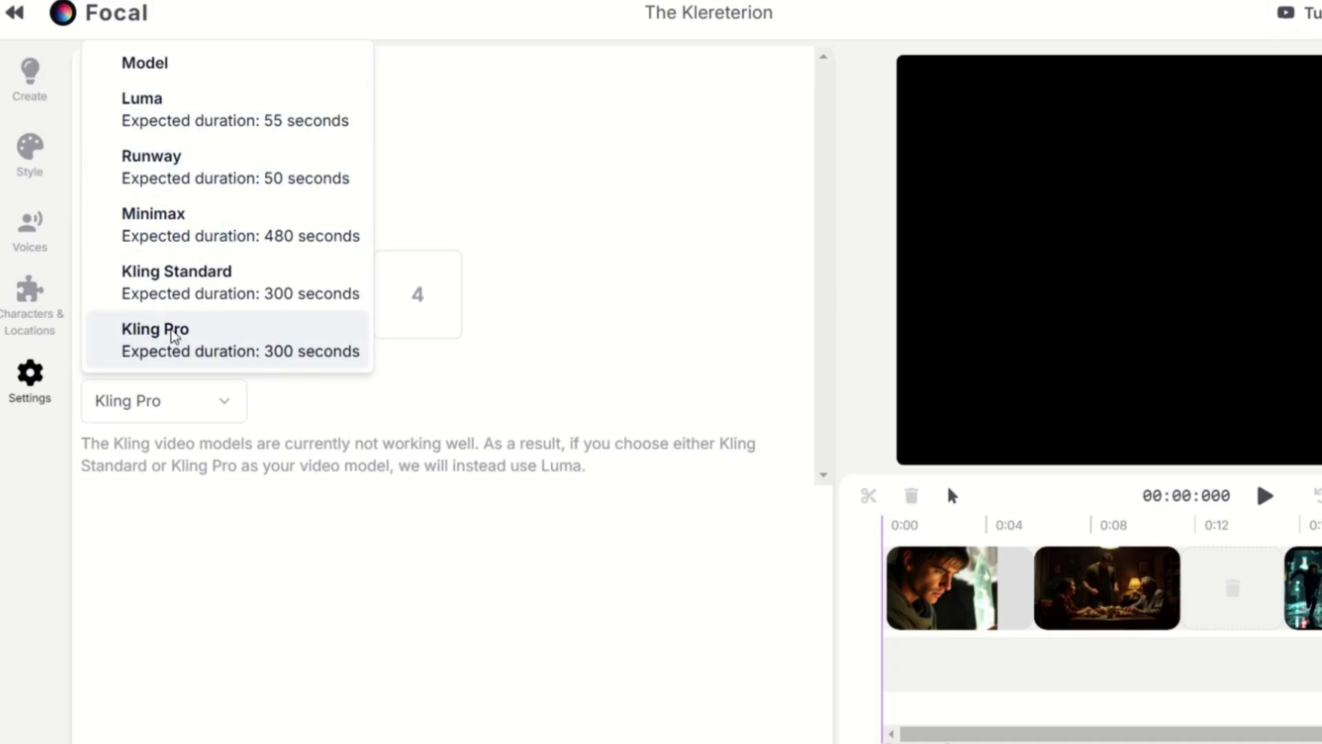
{"action": "left_click", "coordinate": [193, 234]}
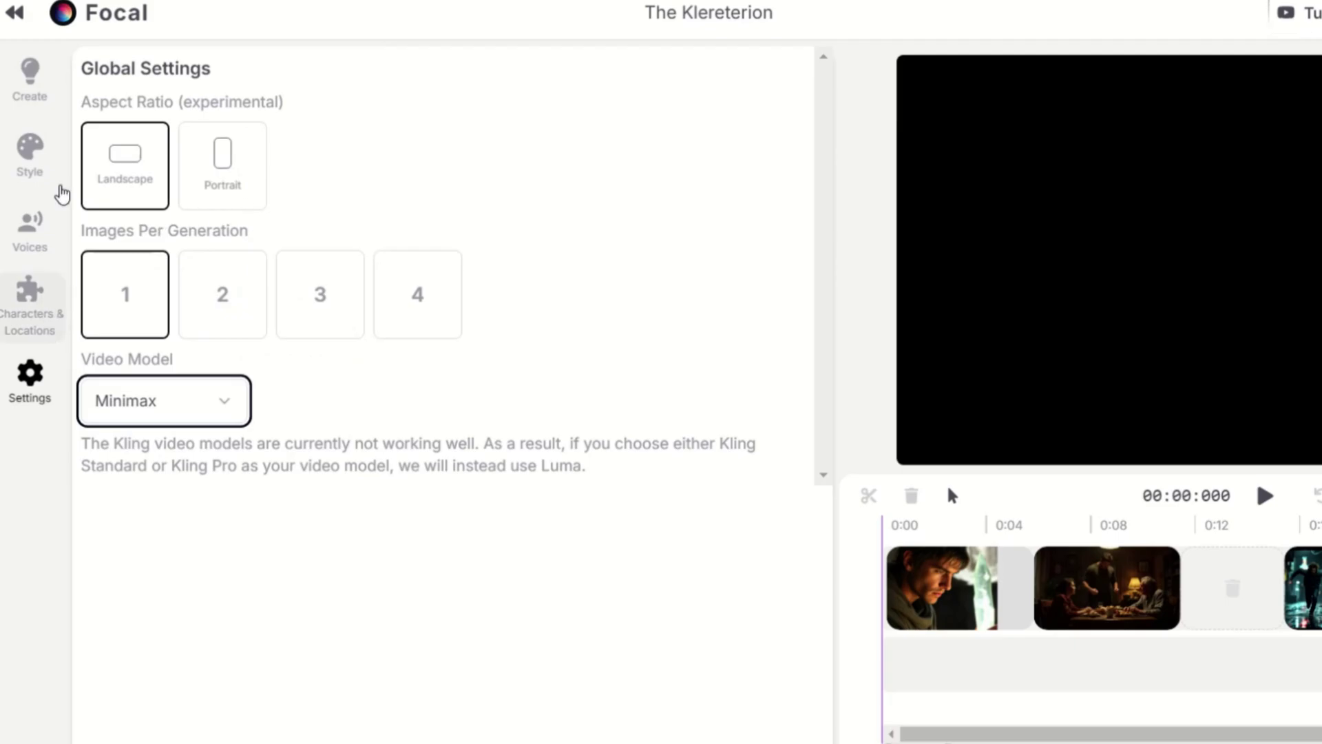
- Resubmit the prompt with Minimax and dismiss the prompt-too-long error
{"action": "left_click", "coordinate": [30, 79]}
{"action": "left_click", "coordinate": [718, 103]}
{"action": "left_click", "coordinate": [664, 252]}
{"action": "left_click", "coordinate": [756, 328]}
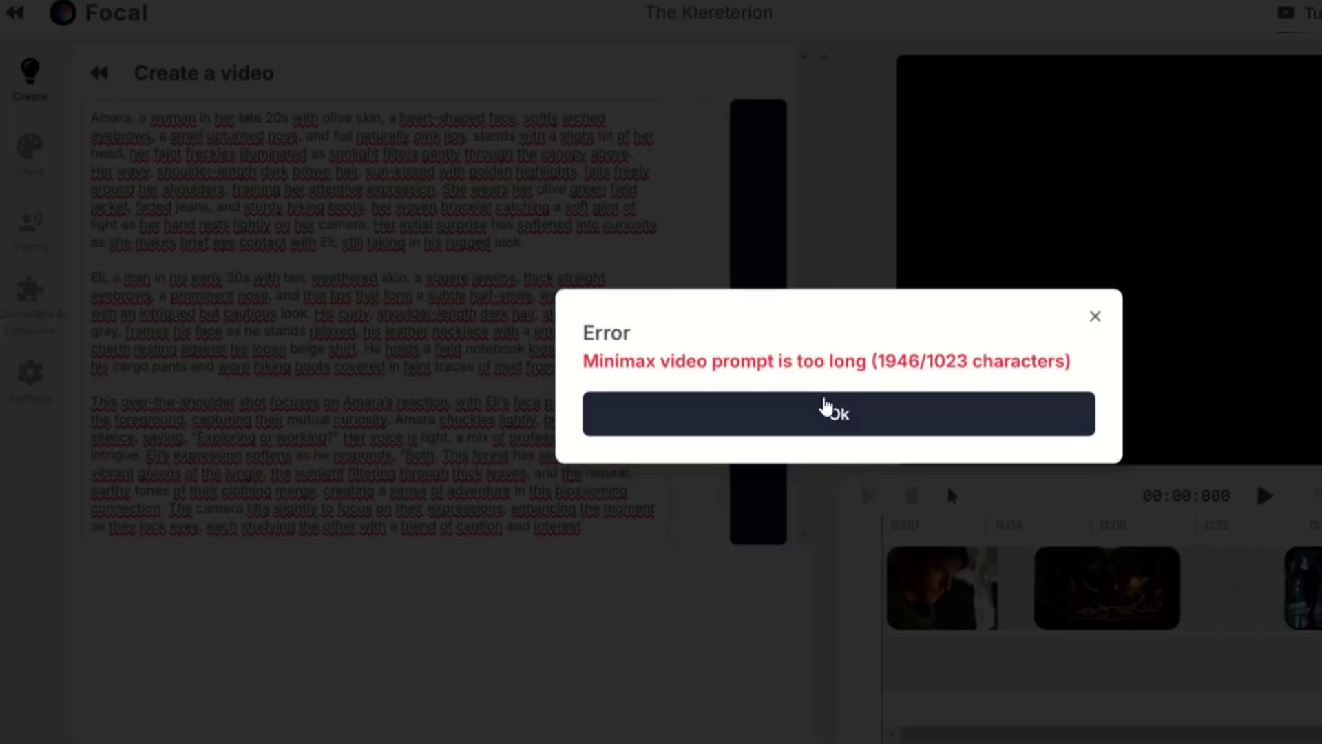
{"action": "left_click", "coordinate": [826, 408]}
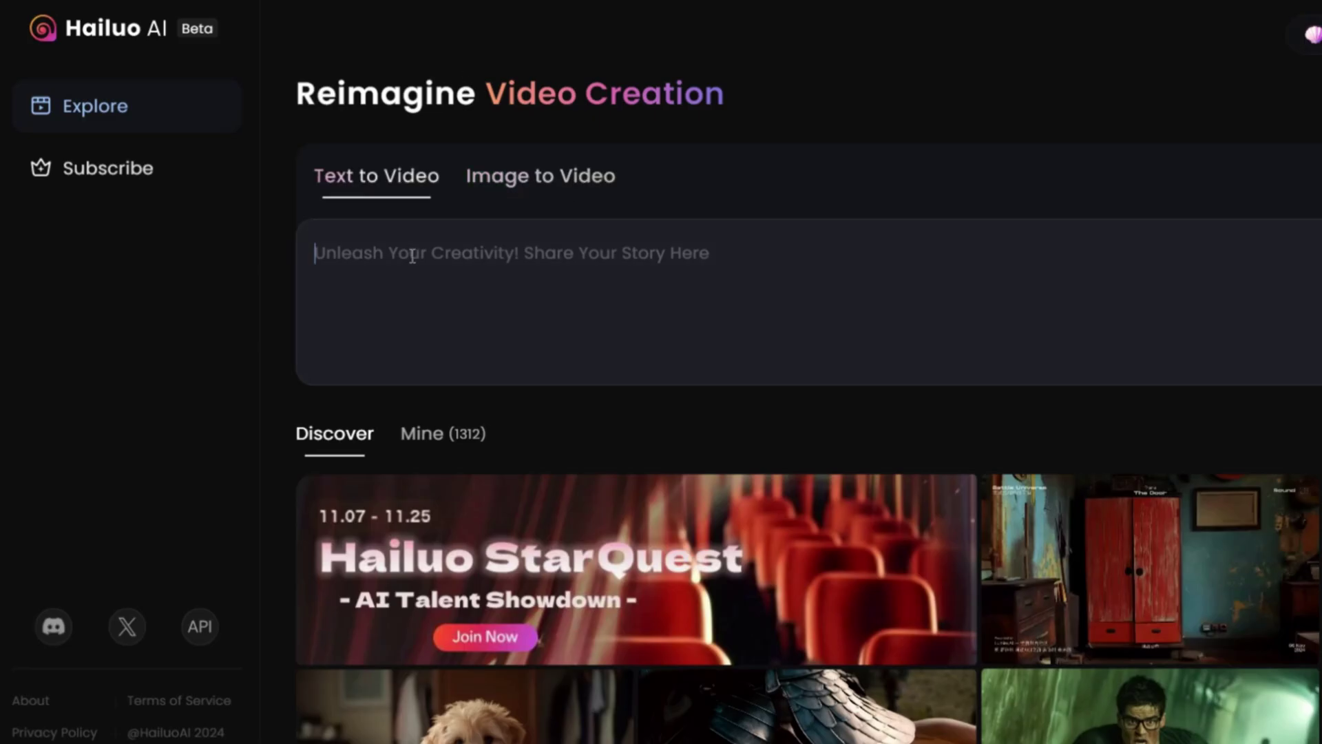
- Paste the Amara and Eli scene description into Hailuo's Text to Video box and select it
{"action": "key", "text": "ctrl+v"}
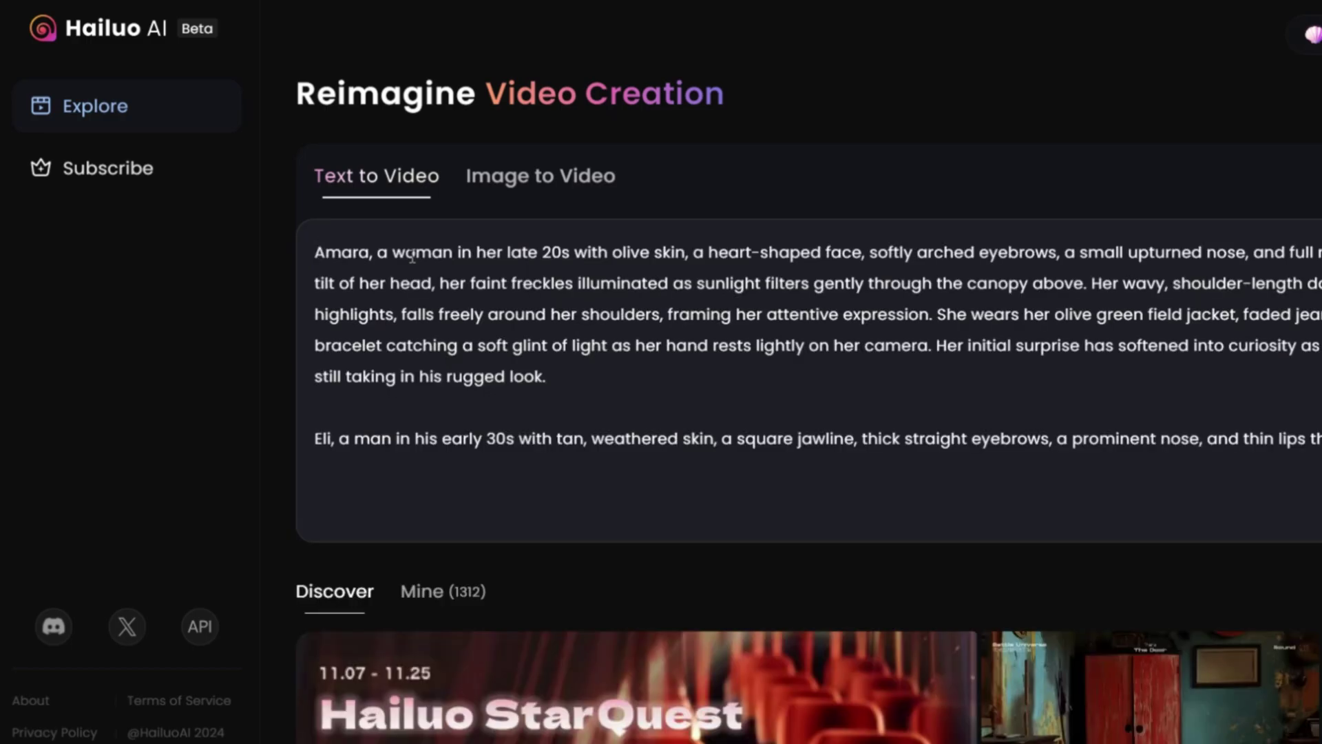
{"action": "scroll", "coordinate": [440, 275], "scroll_direction": "down", "scroll_amount": 5}
{"action": "left_click_drag", "start_coordinate": [617, 413], "coordinate": [321, 252]}
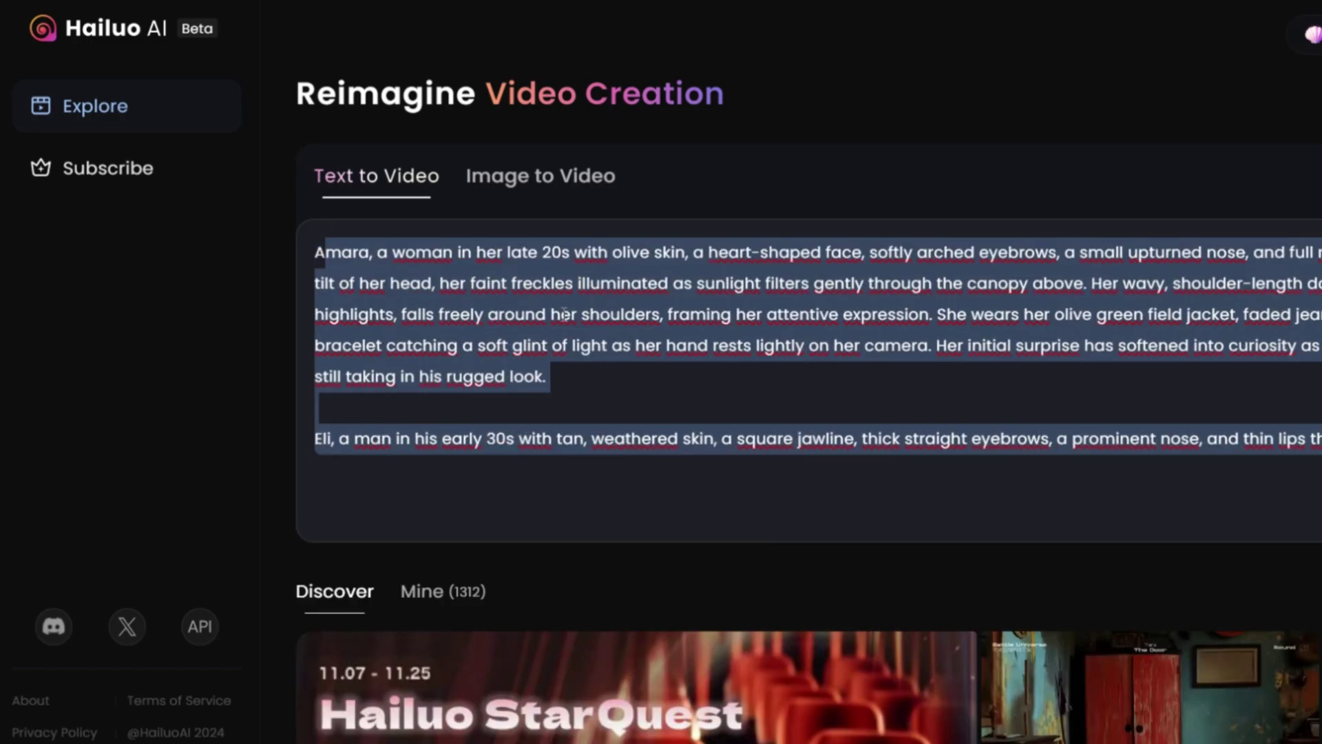
{"action": "scroll", "coordinate": [564, 314], "scroll_direction": "down", "scroll_amount": 10}
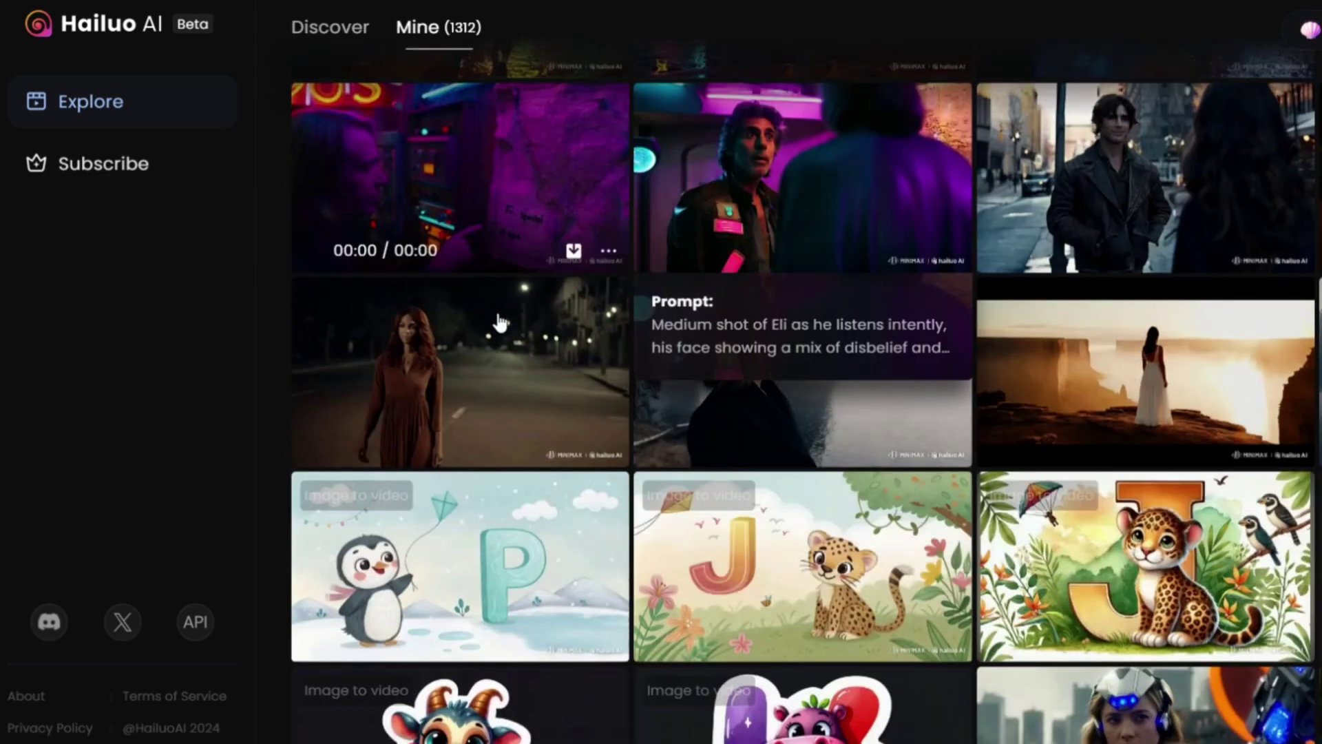
- Watch the lone-woman and misty-lake clips in the Hailuo gallery, then scroll to the gun close-up
{"action": "left_click", "coordinate": [831, 368]}
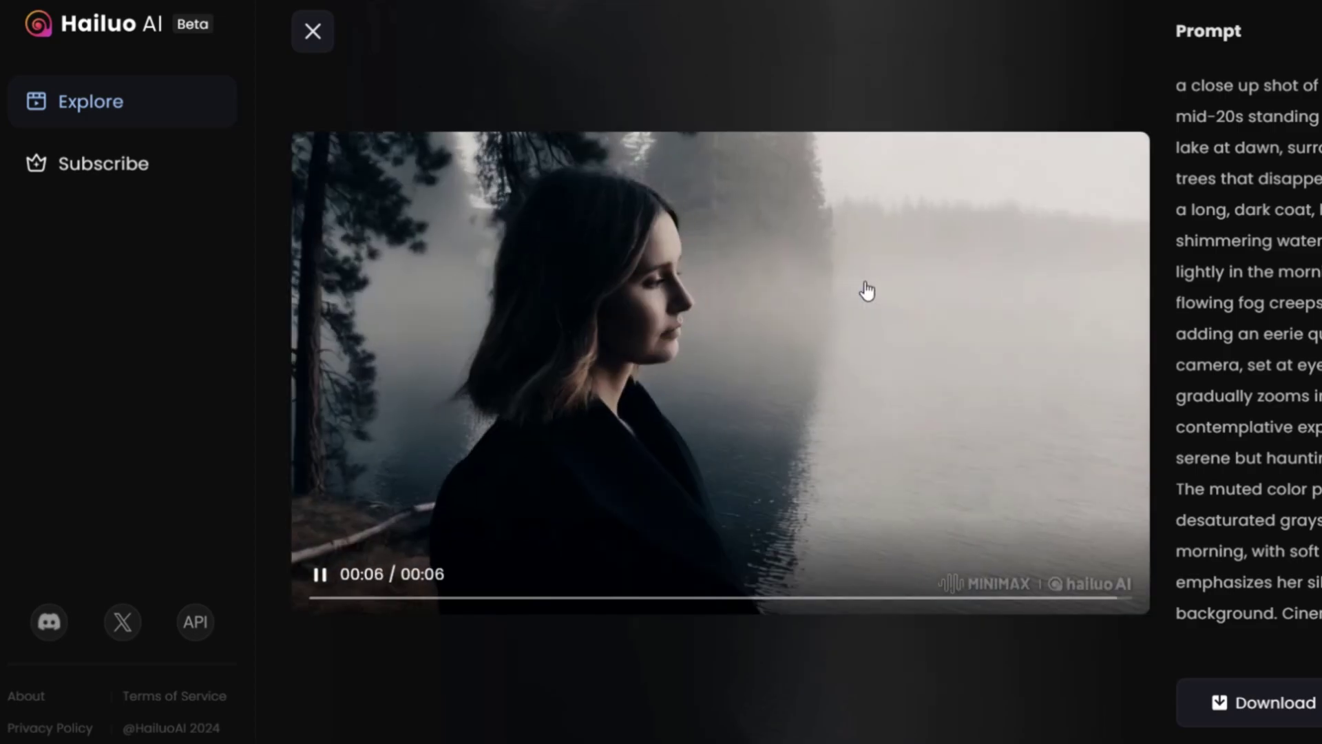
{"action": "left_click", "coordinate": [329, 39]}
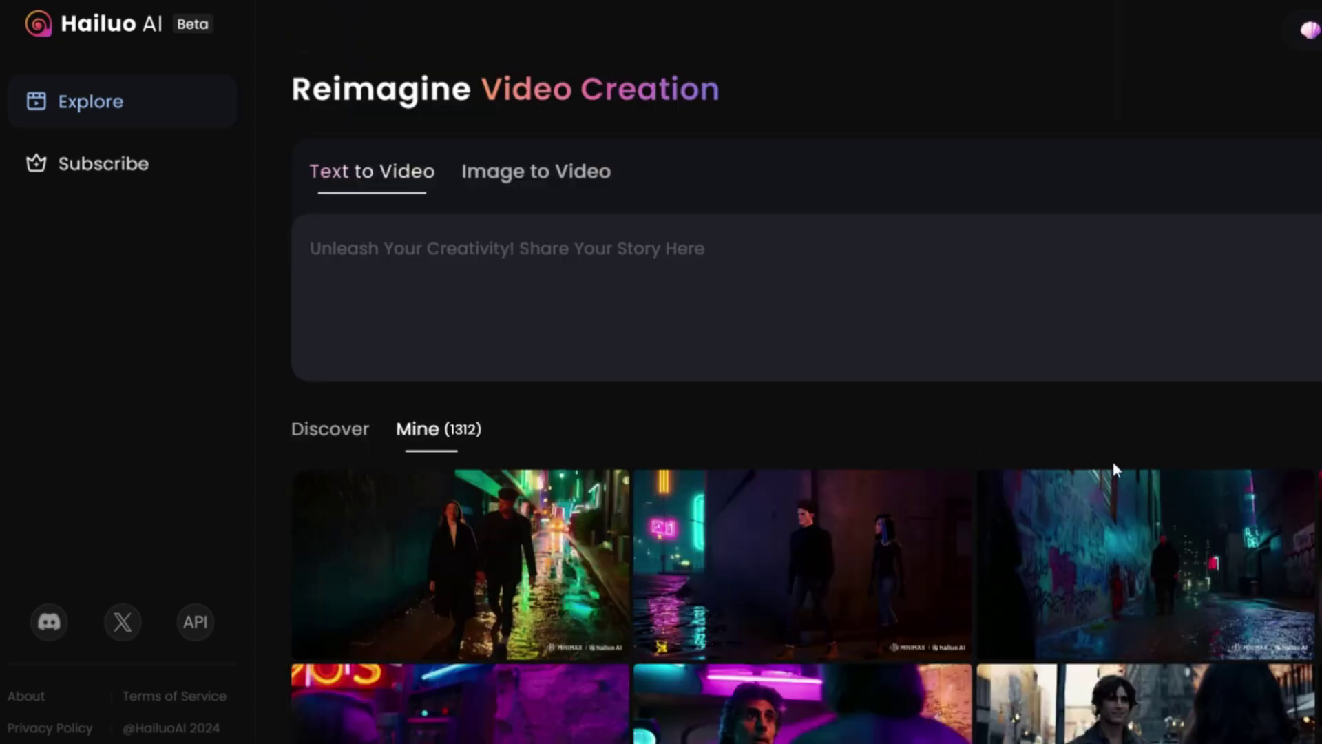
{"action": "scroll", "coordinate": [1113, 468], "scroll_direction": "down", "scroll_amount": 6}
{"action": "left_click", "coordinate": [949, 337]}
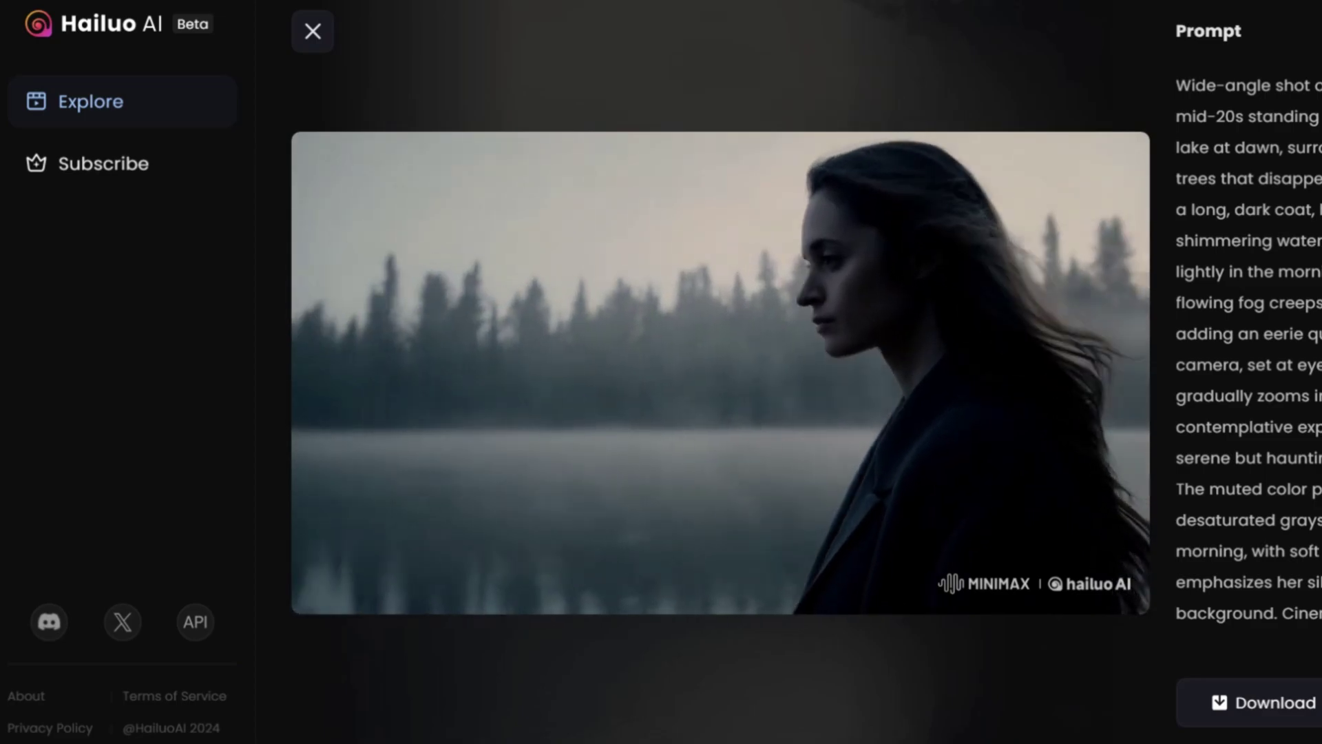
{"action": "scroll", "coordinate": [707, 383], "scroll_direction": "down", "scroll_amount": 1}
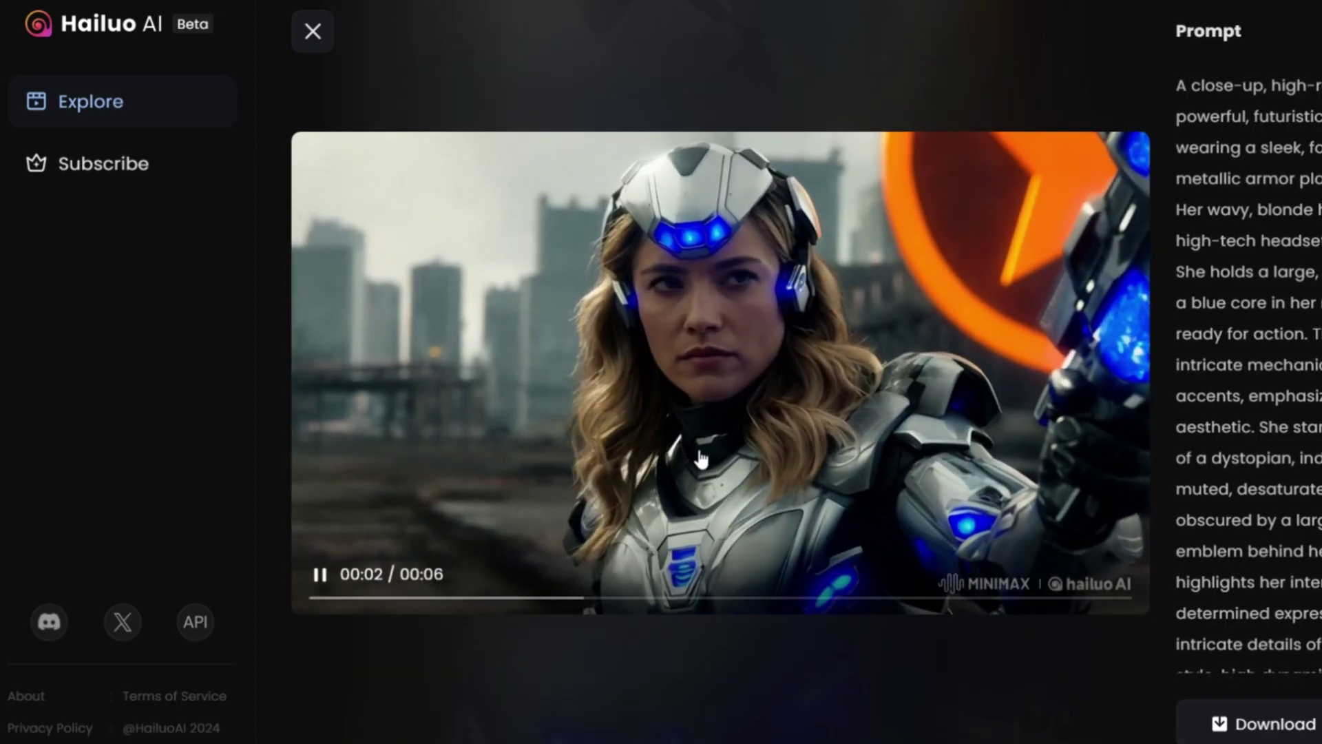
{"action": "scroll", "coordinate": [1247, 345], "scroll_direction": "down", "scroll_amount": 1}
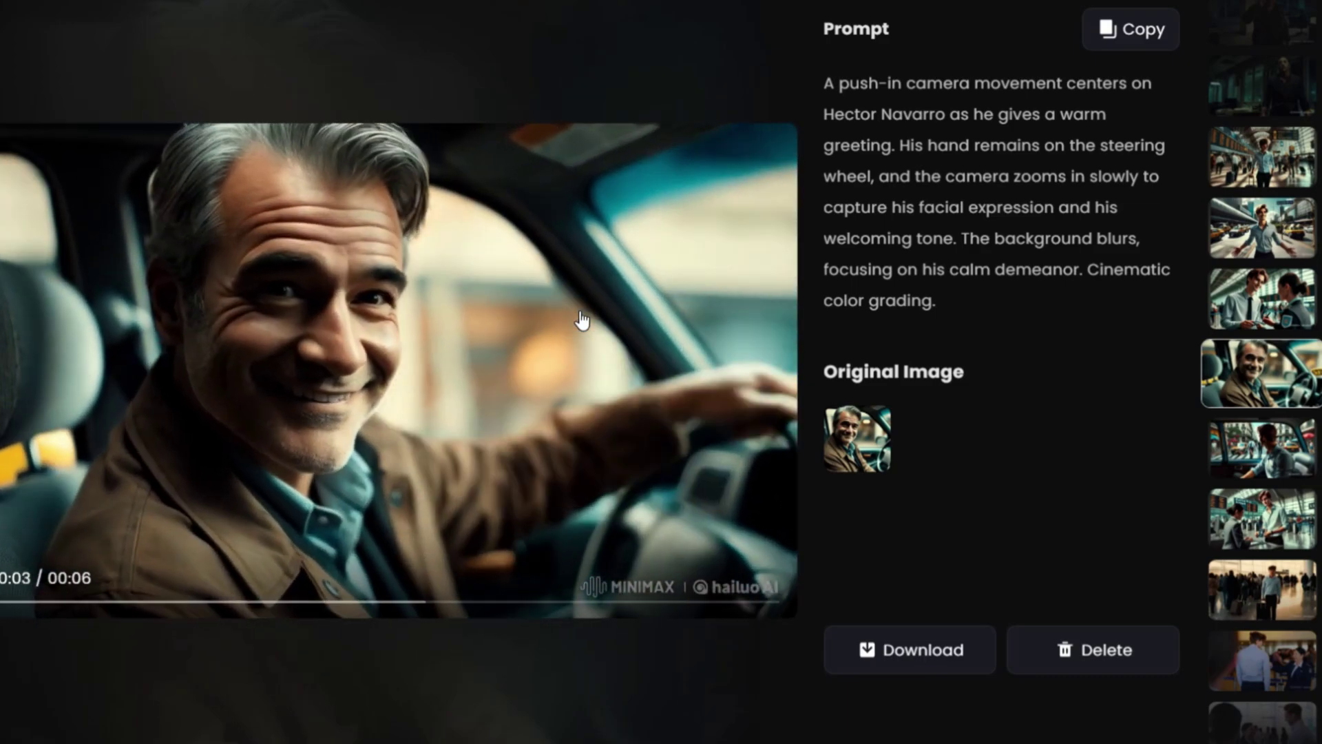
{"action": "scroll", "coordinate": [1240, 549], "scroll_direction": "down", "scroll_amount": 3}
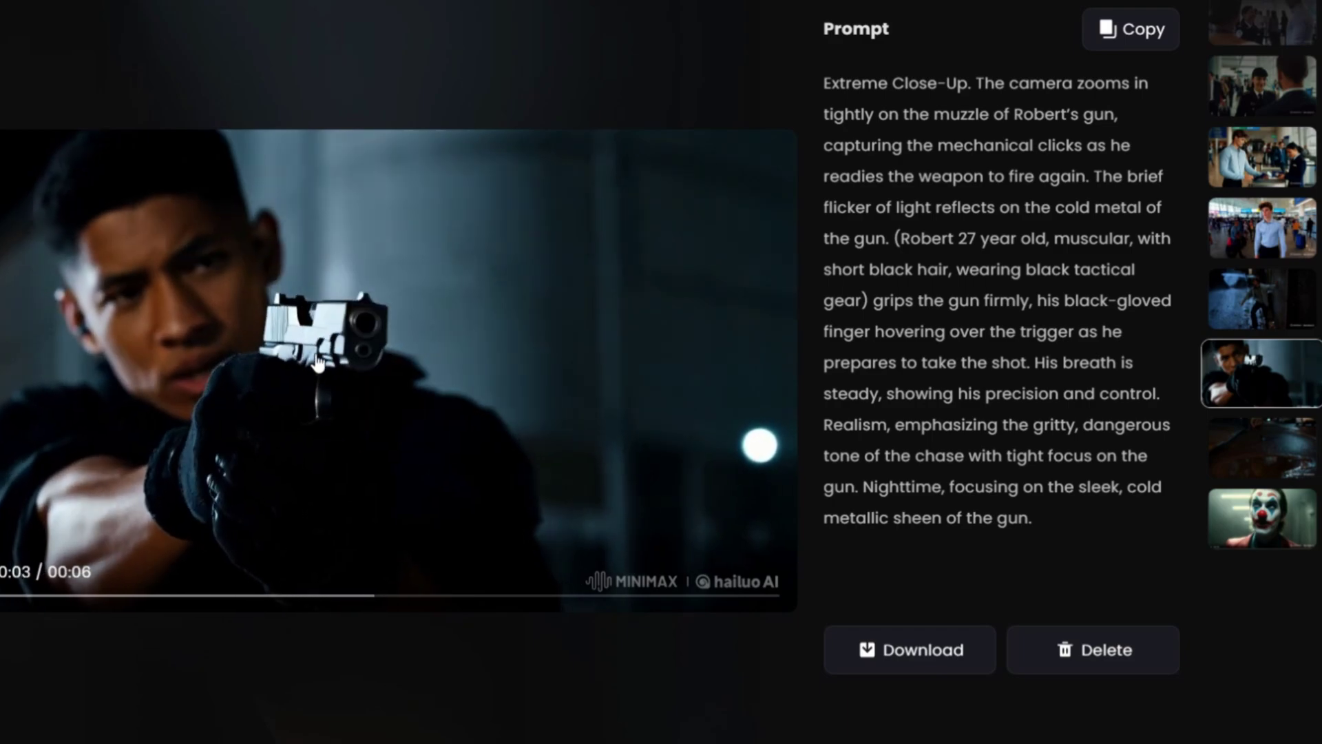
- Replay Amara's 10-second jungle-tree clip from the start in full screen, then exit full screen
{"action": "left_click", "coordinate": [415, 10]}
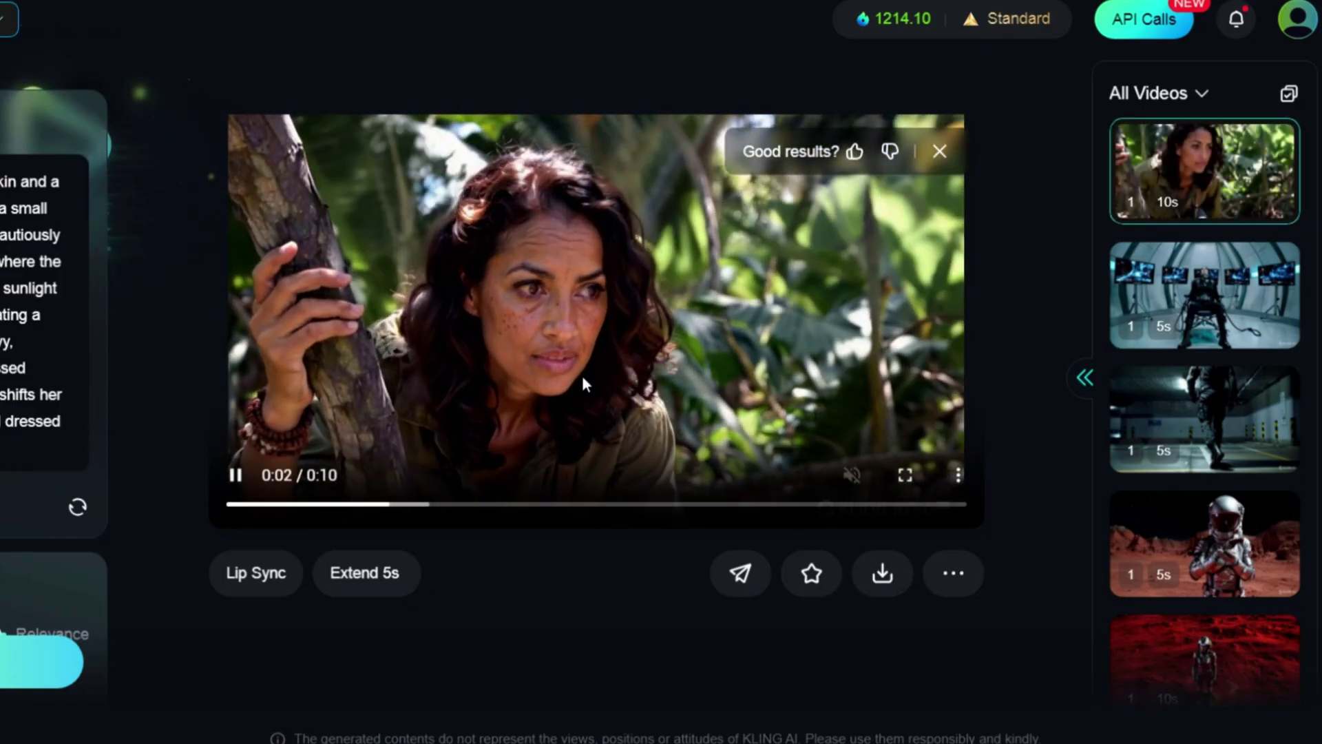
{"action": "left_click", "coordinate": [231, 503]}
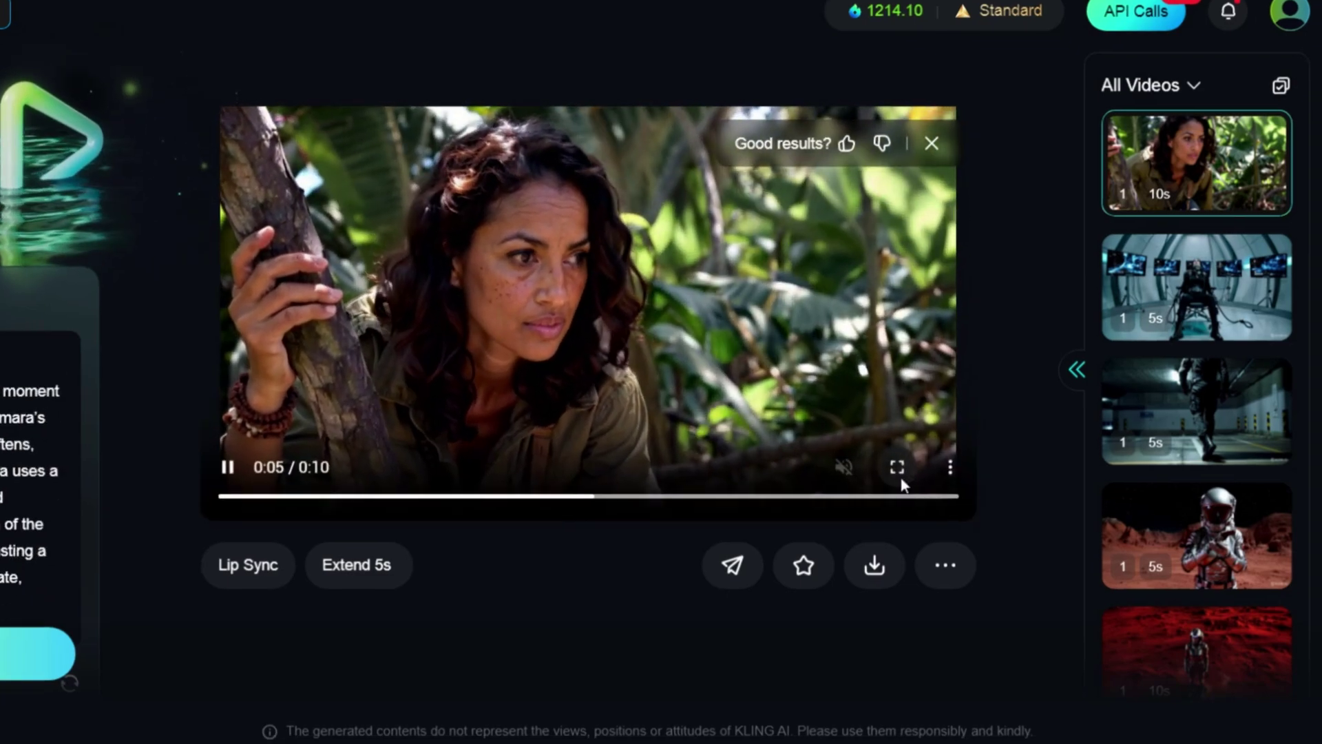
{"action": "left_click", "coordinate": [900, 472]}
{"action": "key", "text": "Escape"}
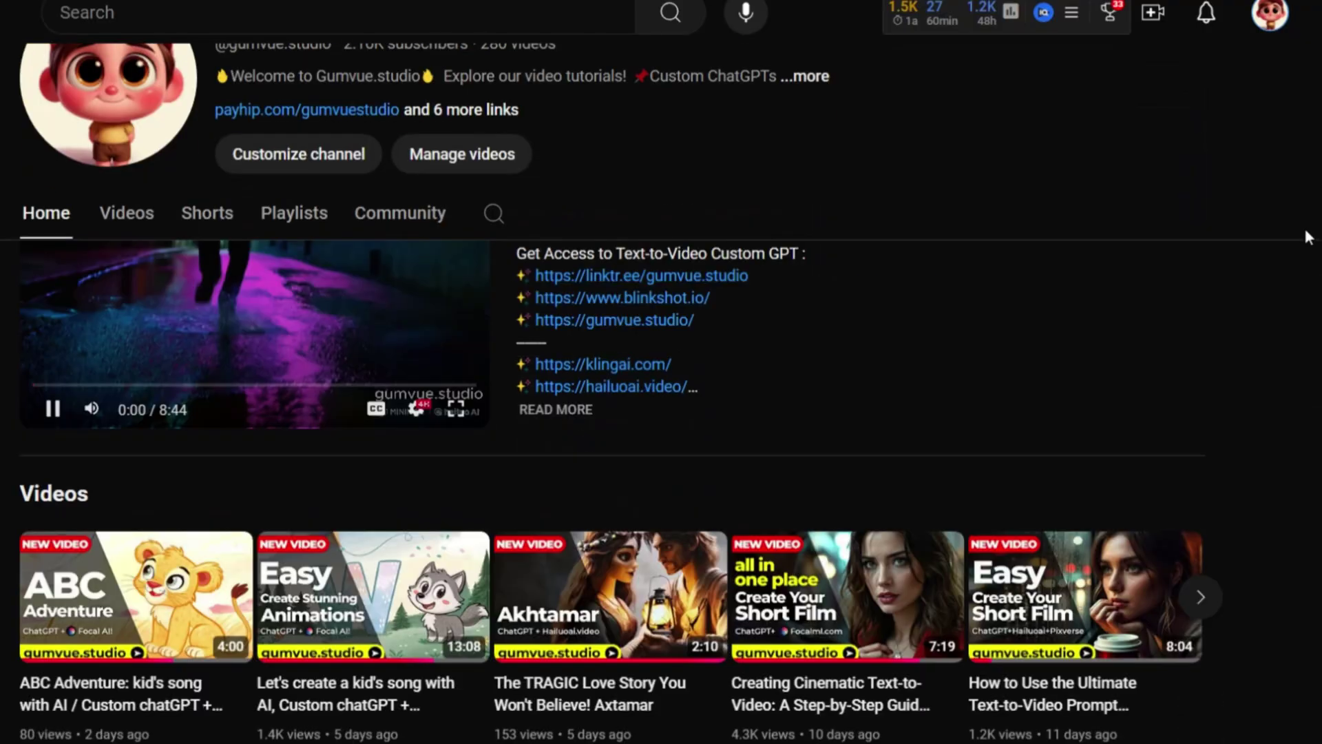
- Scroll through the gumvue.studio YouTube channel and Patreon posts down to the membership Overview
{"action": "scroll", "coordinate": [1306, 231], "scroll_direction": "up", "scroll_amount": 4}
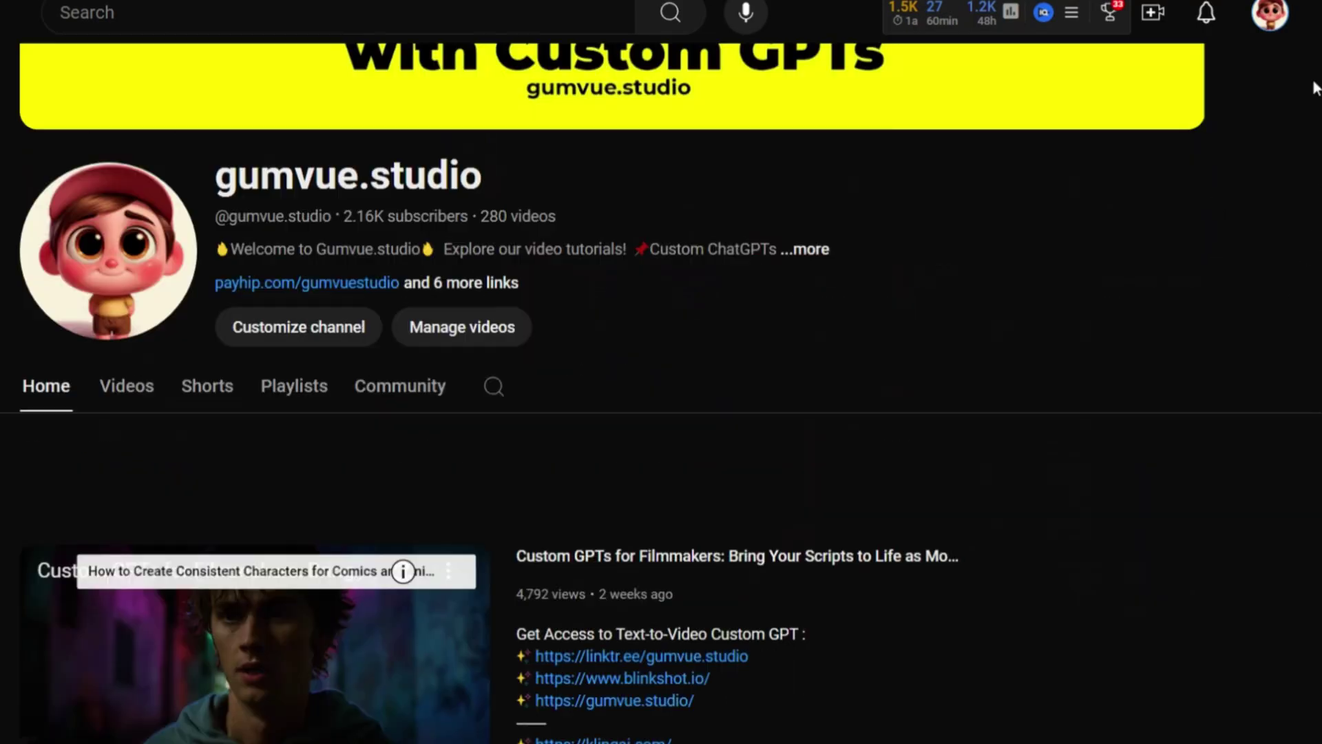
{"action": "scroll", "coordinate": [24, 413], "scroll_direction": "down", "scroll_amount": 6}
{"action": "scroll", "coordinate": [171, 431], "scroll_direction": "down", "scroll_amount": 3}
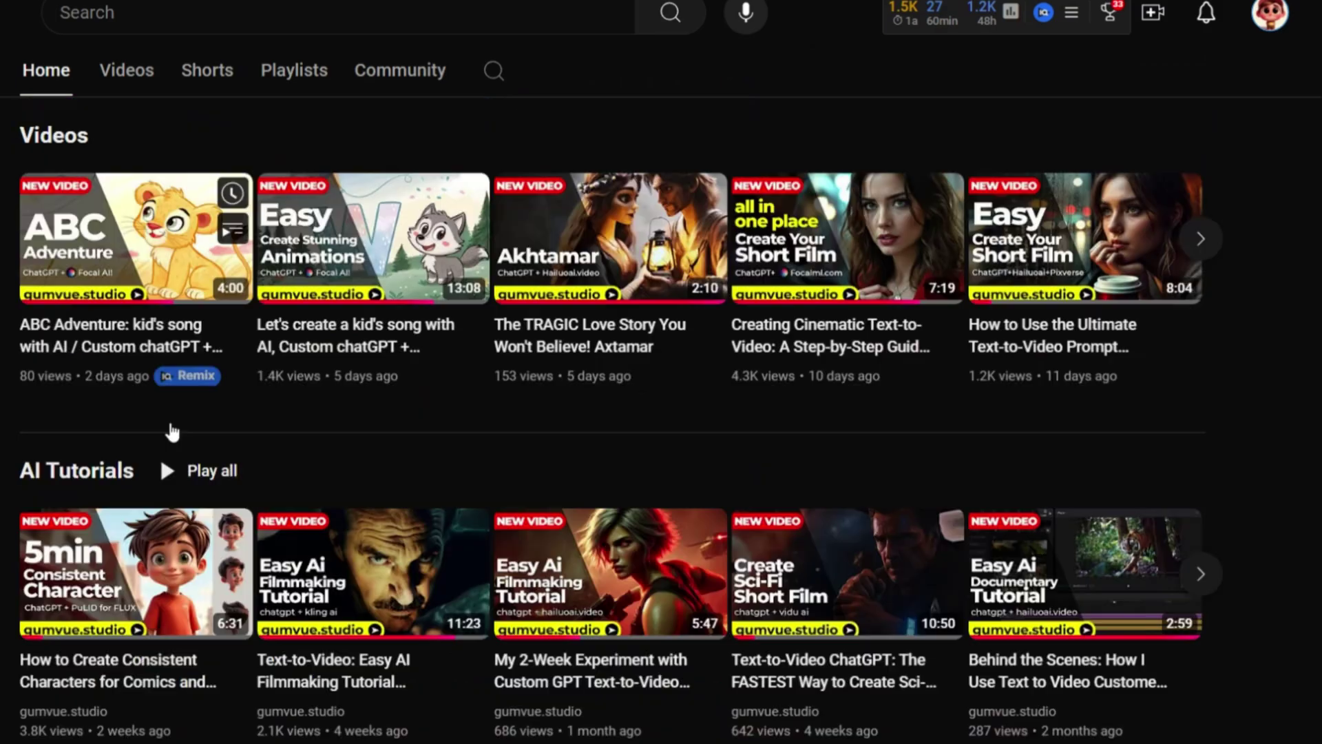
{"action": "scroll", "coordinate": [1273, 354], "scroll_direction": "up", "scroll_amount": 10}
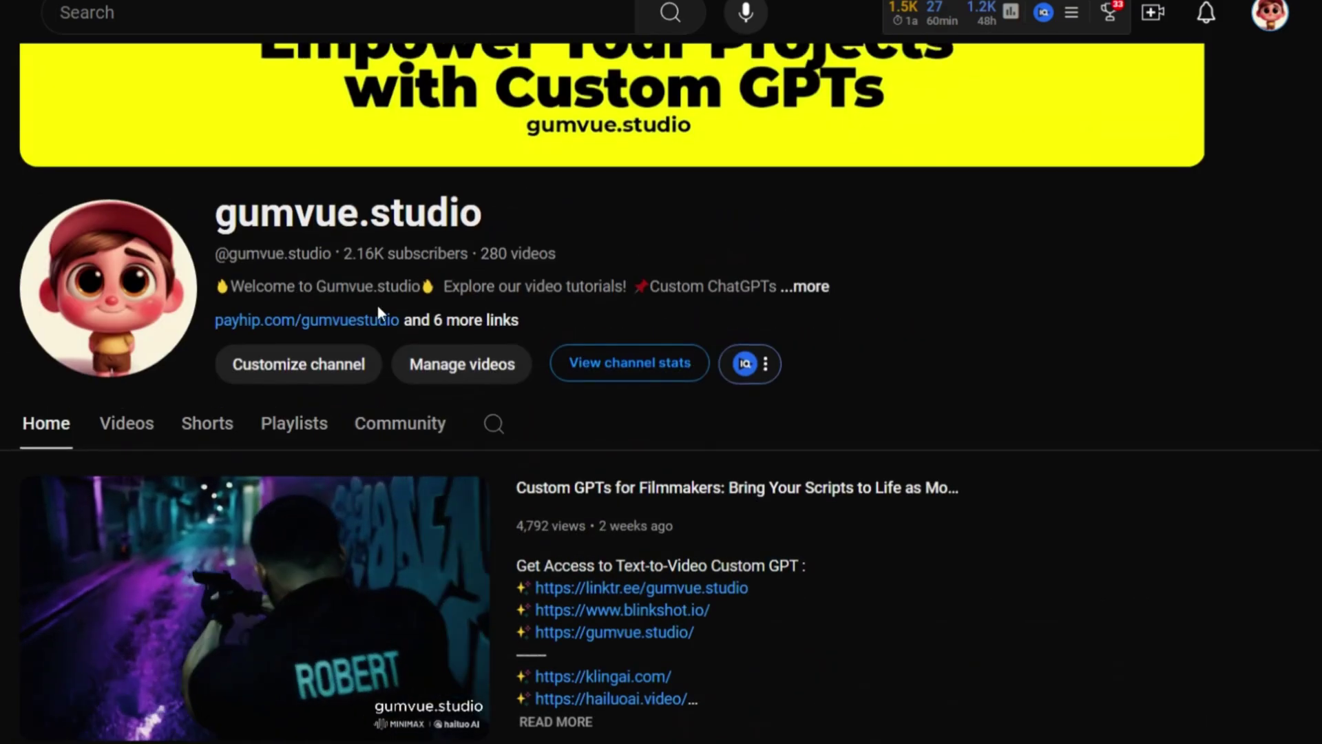
{"action": "scroll", "coordinate": [1273, 353], "scroll_direction": "down", "scroll_amount": 11}
{"action": "scroll", "coordinate": [1257, 436], "scroll_direction": "down", "scroll_amount": 5}
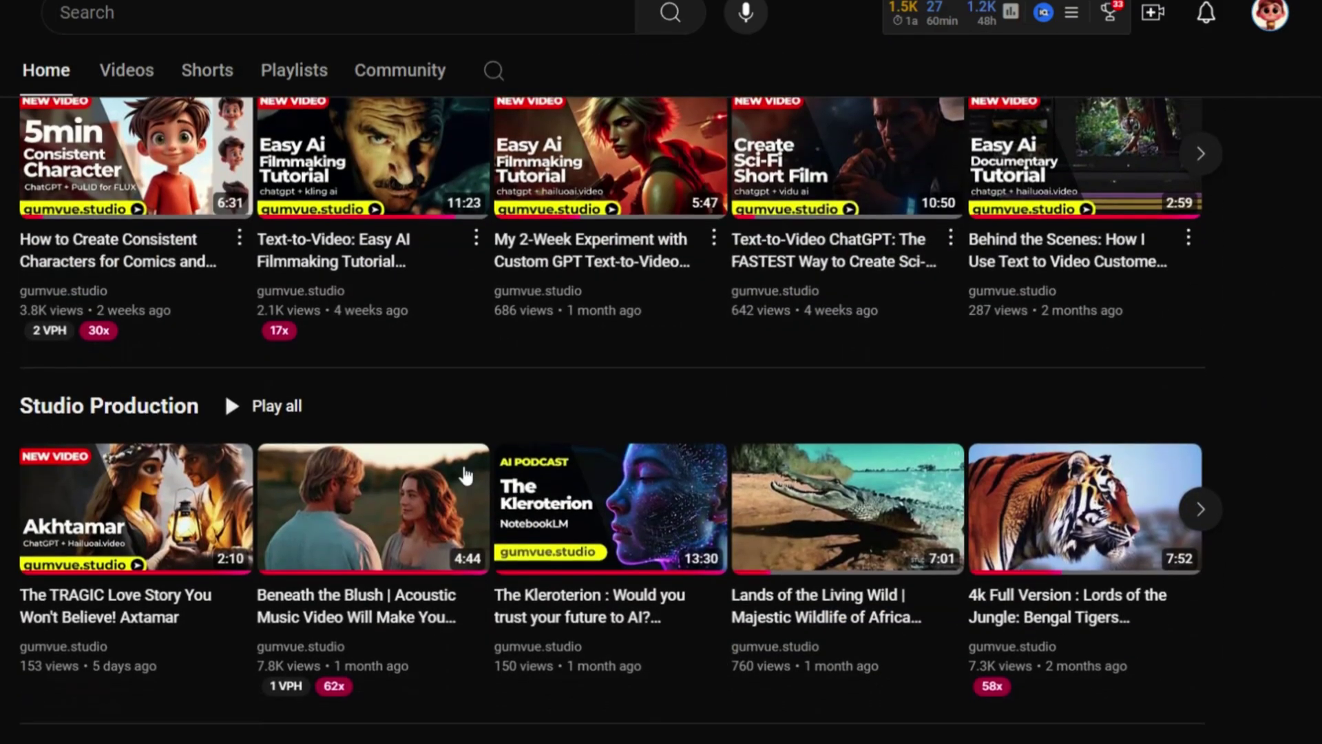
{"action": "scroll", "coordinate": [1317, 128], "scroll_direction": "up", "scroll_amount": 13}
{"action": "scroll", "coordinate": [1316, 128], "scroll_direction": "up", "scroll_amount": 3}
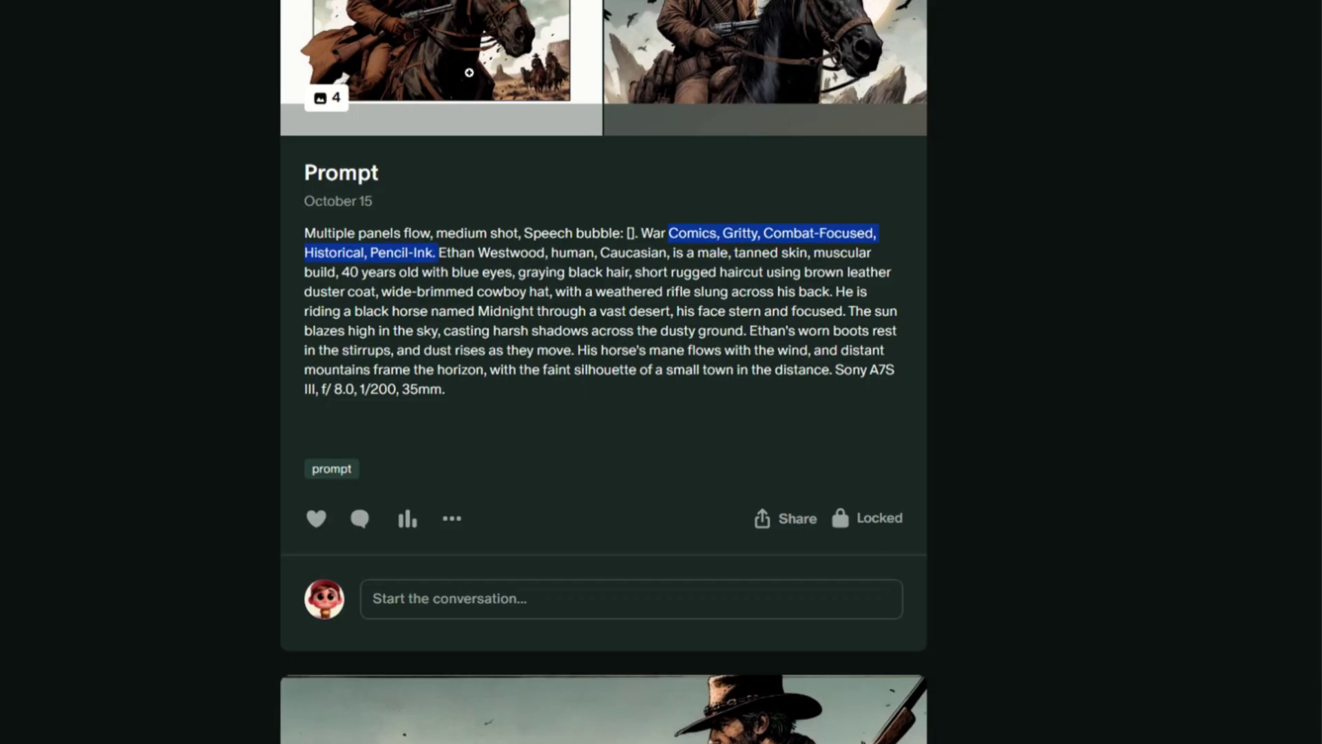
{"action": "scroll", "coordinate": [714, 381], "scroll_direction": "down", "scroll_amount": 5}
{"action": "scroll", "coordinate": [714, 382], "scroll_direction": "down", "scroll_amount": 10}
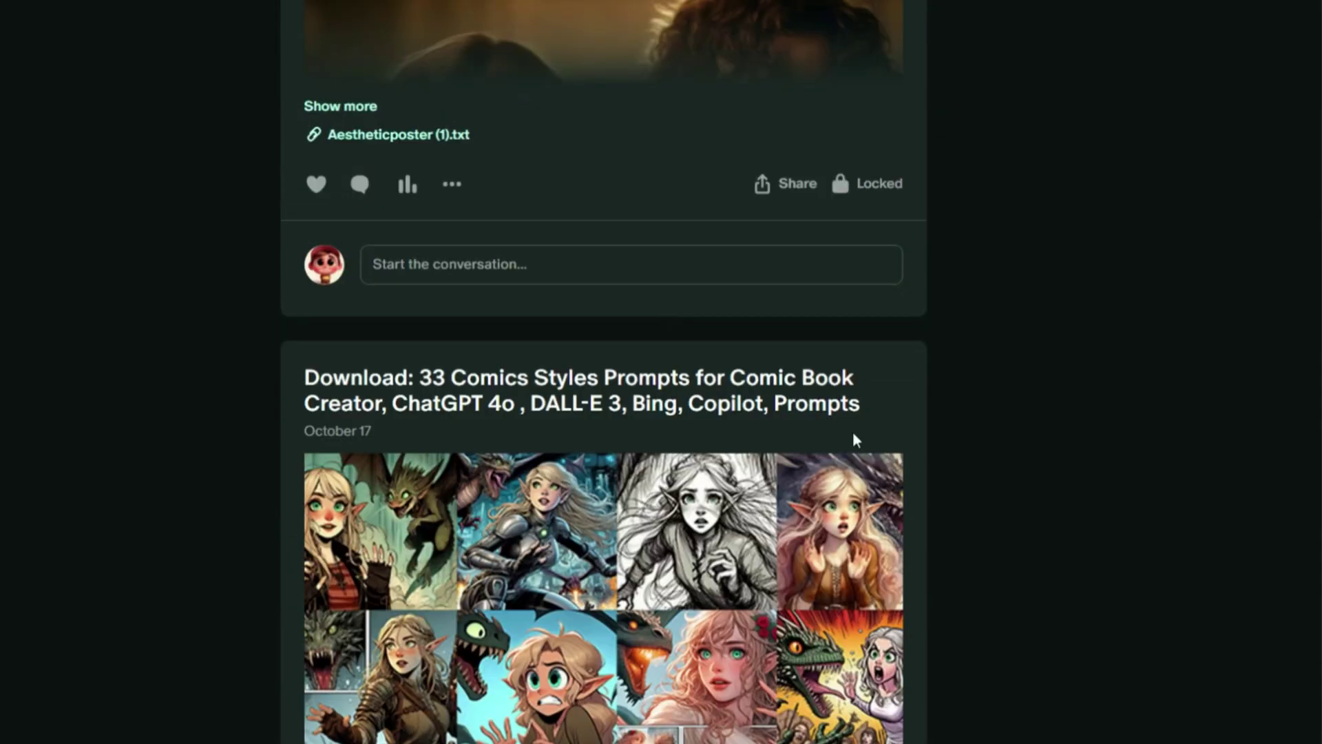
{"action": "scroll", "coordinate": [853, 431], "scroll_direction": "down", "scroll_amount": 8}
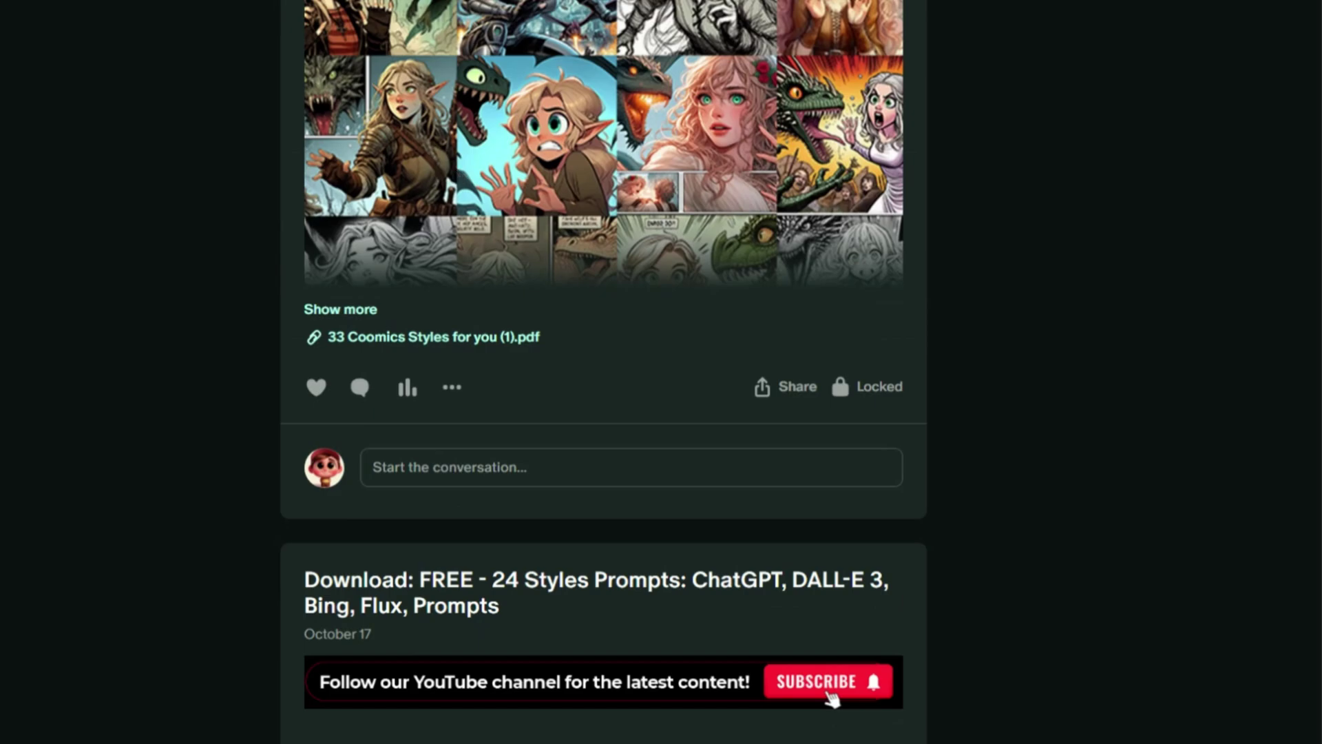
{"action": "scroll", "coordinate": [604, 372], "scroll_direction": "down", "scroll_amount": 15}
{"action": "scroll", "coordinate": [1319, 374], "scroll_direction": "up", "scroll_amount": 20}
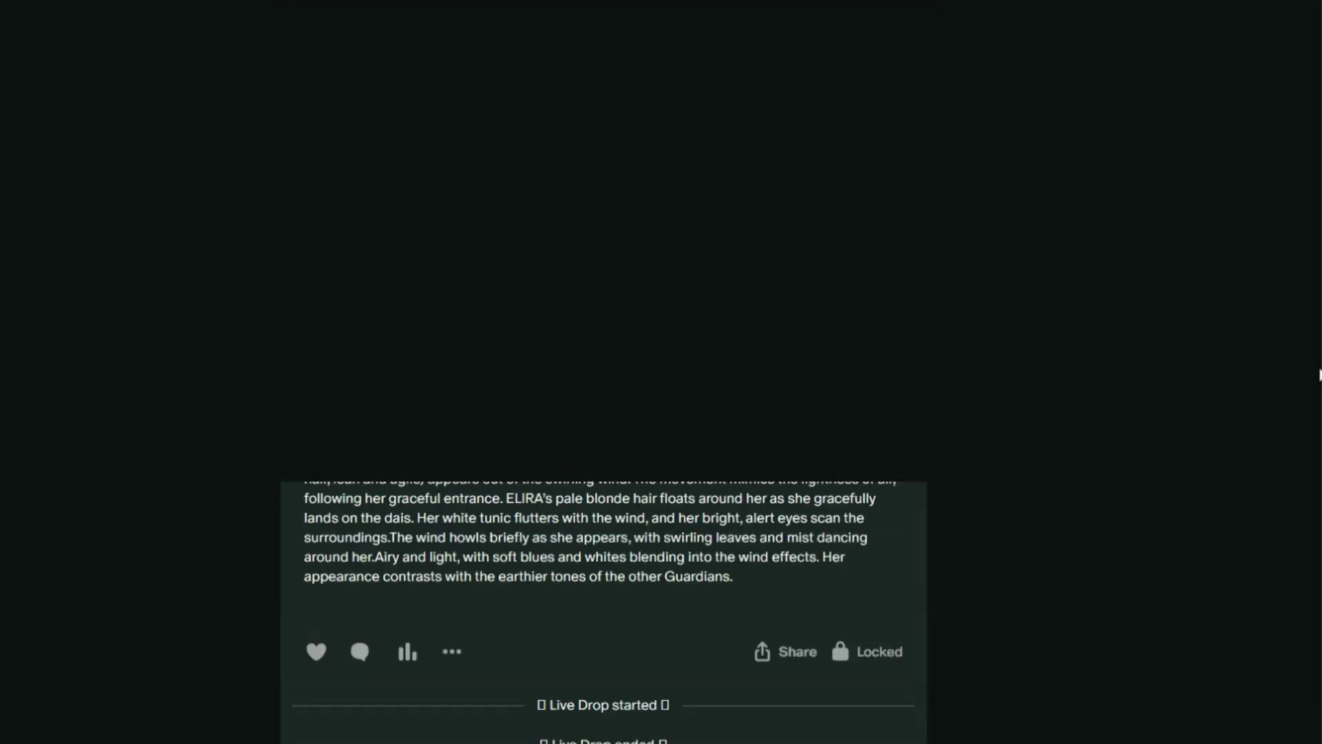
{"action": "scroll", "coordinate": [365, 297], "scroll_direction": "down", "scroll_amount": 5}
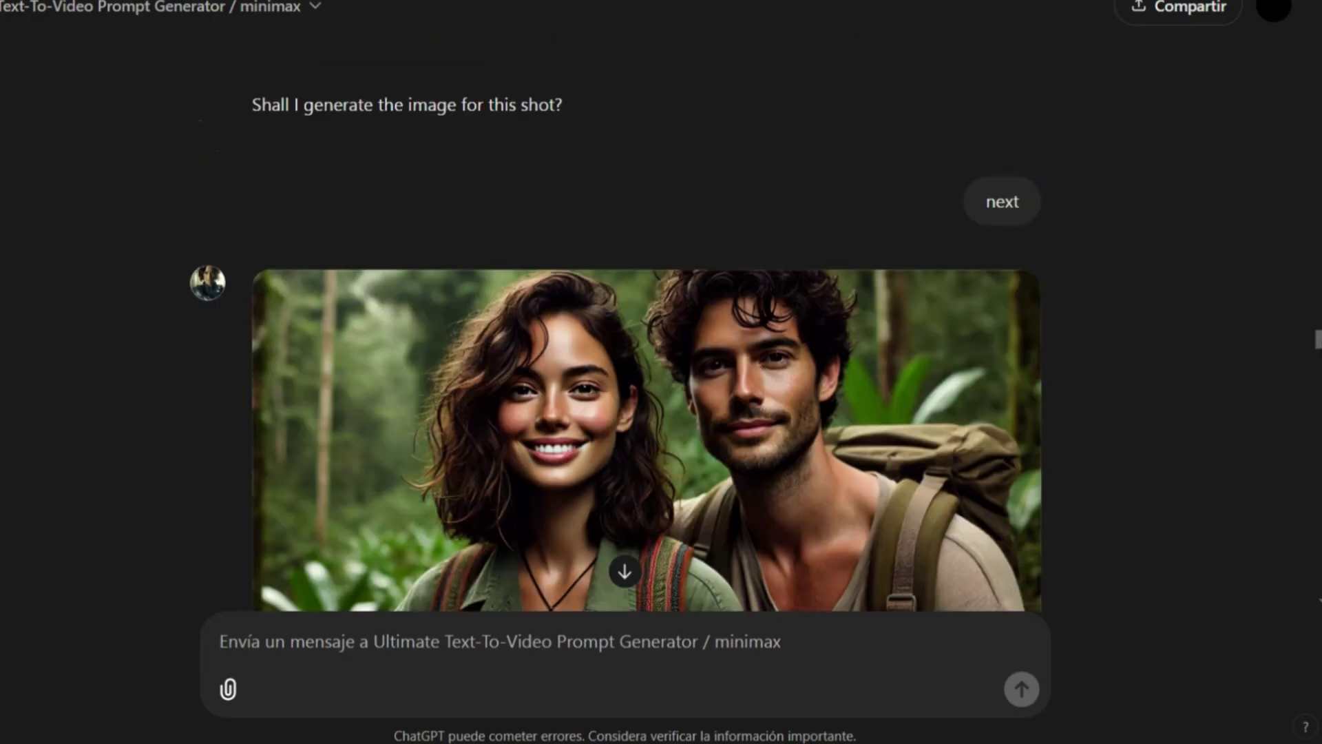
- Ask ChatGPT to put the Comics, Gritty, Combat-Focused, Historical, Pencil-Ink styles before the Shot 2 prompt
{"action": "scroll", "coordinate": [1021, 301], "scroll_direction": "down", "scroll_amount": 3}
{"action": "scroll", "coordinate": [716, 252], "scroll_direction": "up", "scroll_amount": 2}
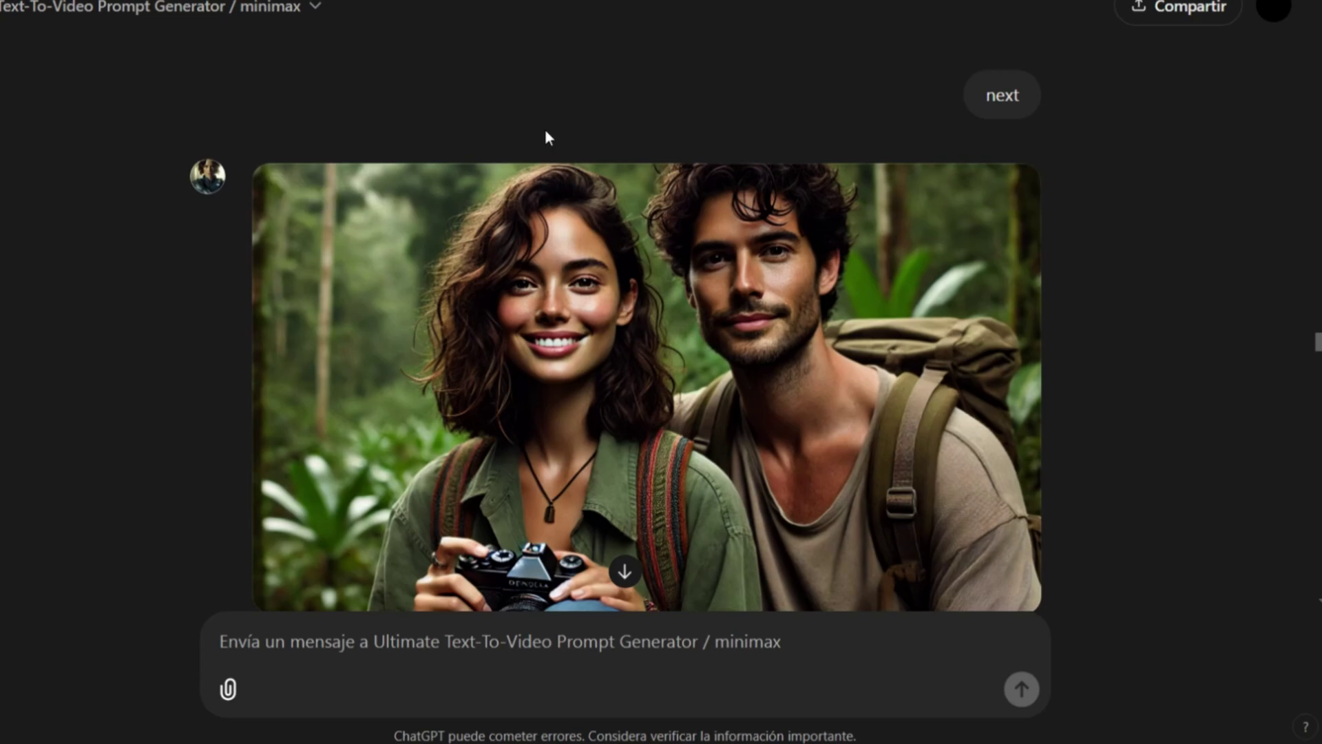
{"action": "scroll", "coordinate": [653, 318], "scroll_direction": "down", "scroll_amount": 3}
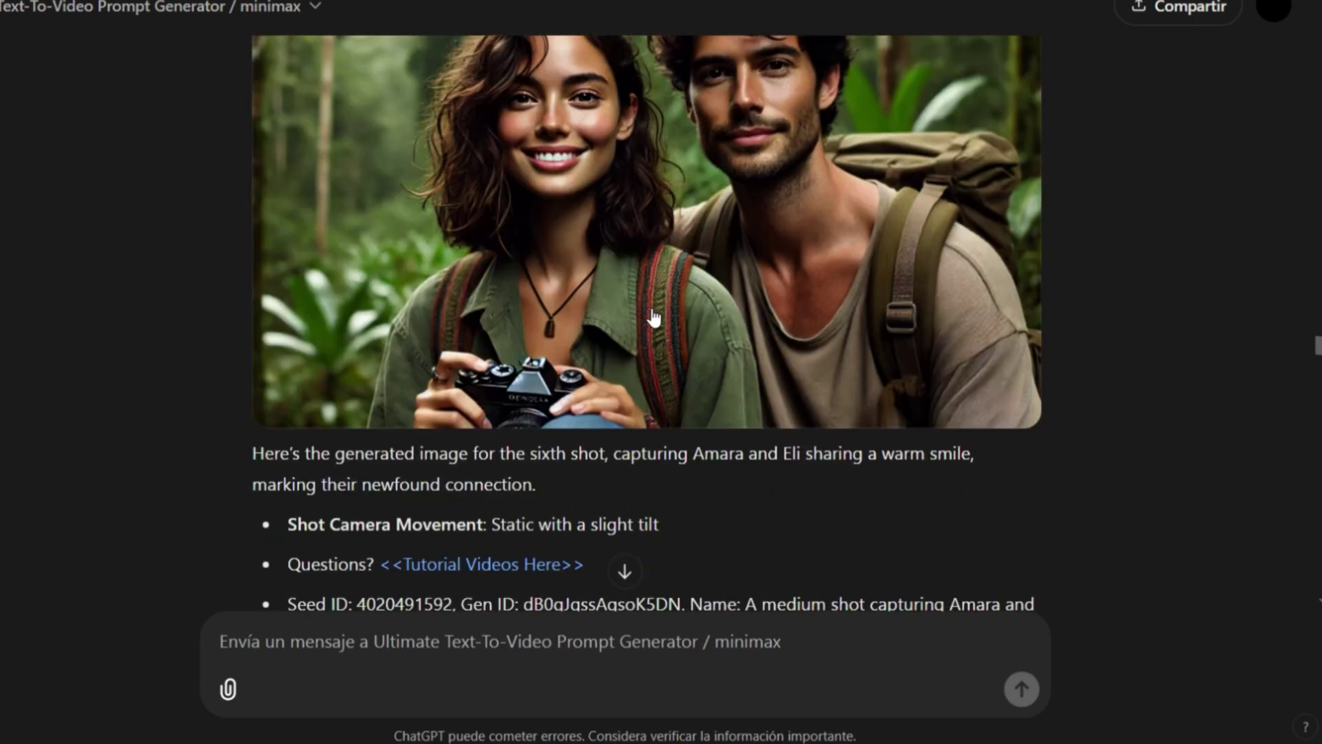
{"action": "scroll", "coordinate": [650, 213], "scroll_direction": "up", "scroll_amount": 10}
{"action": "left_click_drag", "start_coordinate": [1299, 313], "coordinate": [1300, 512]}
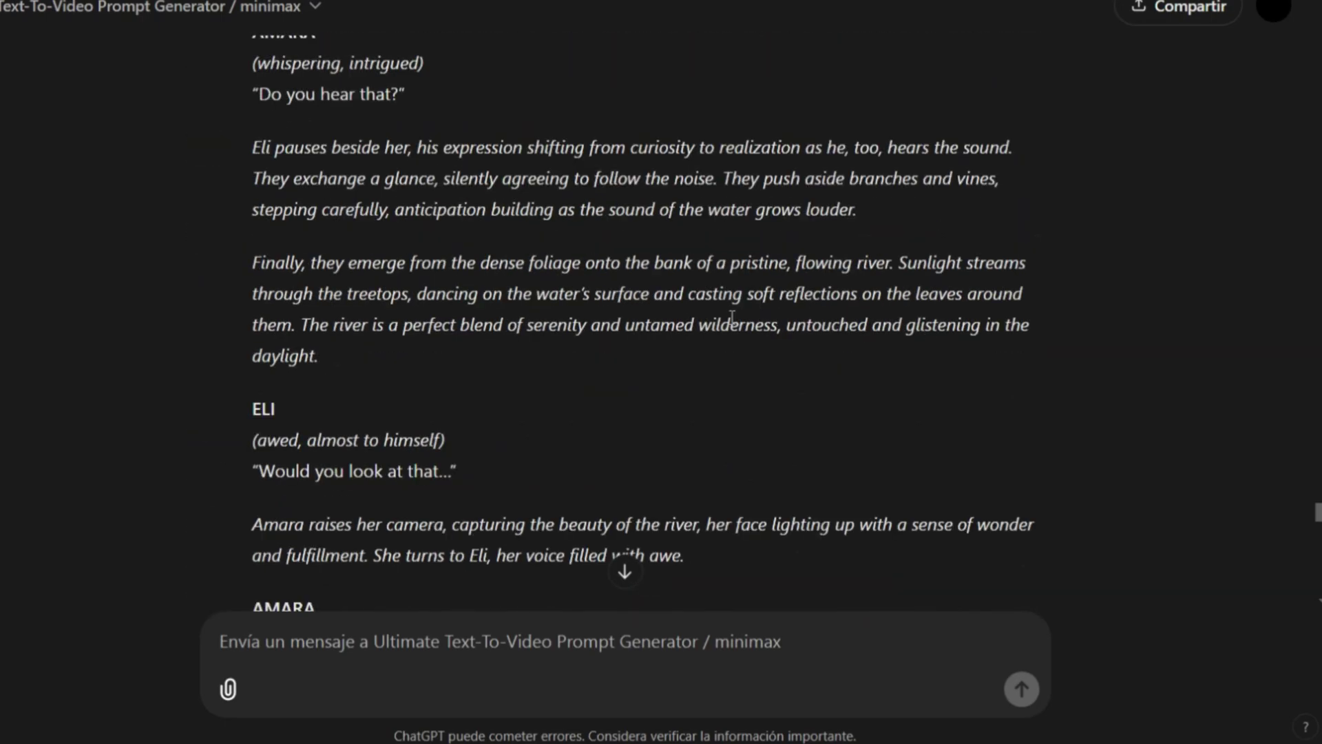
{"action": "left_click_drag", "start_coordinate": [1300, 513], "coordinate": [1303, 582]}
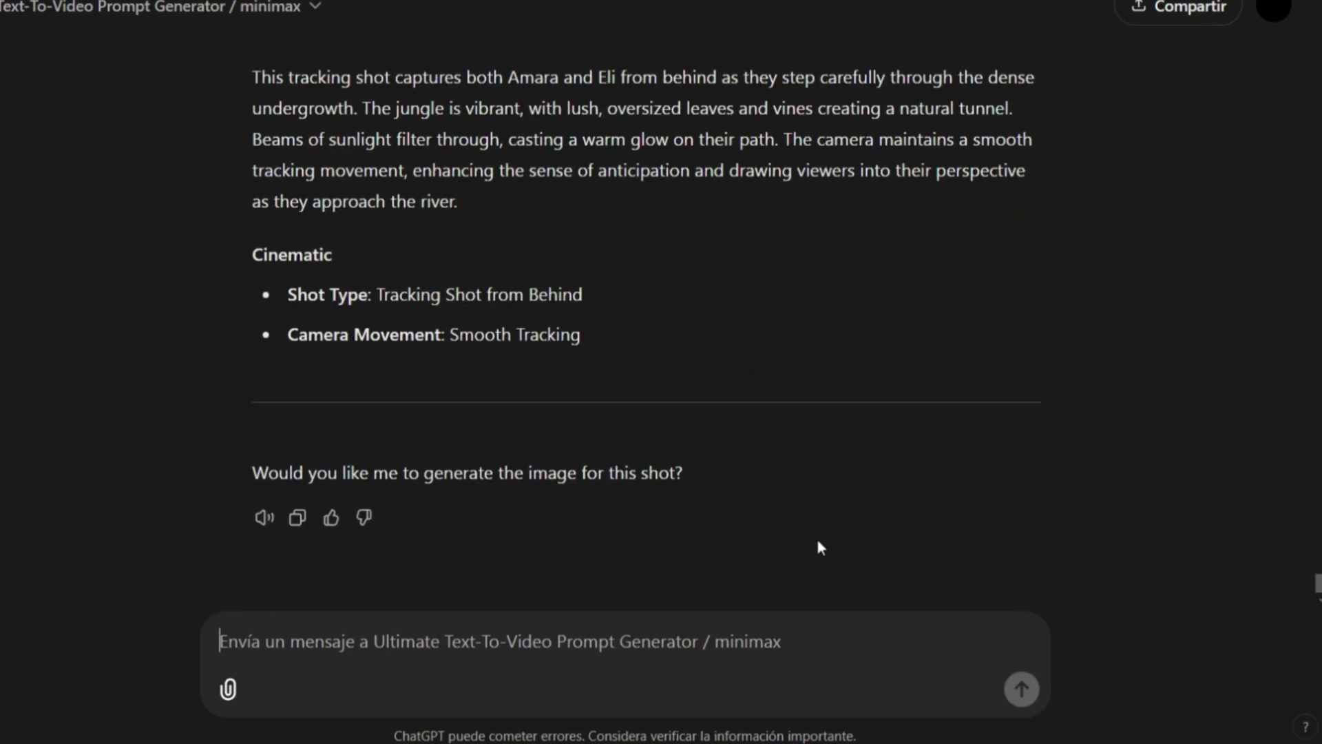
{"action": "type", "text": "yes, but please add this"}
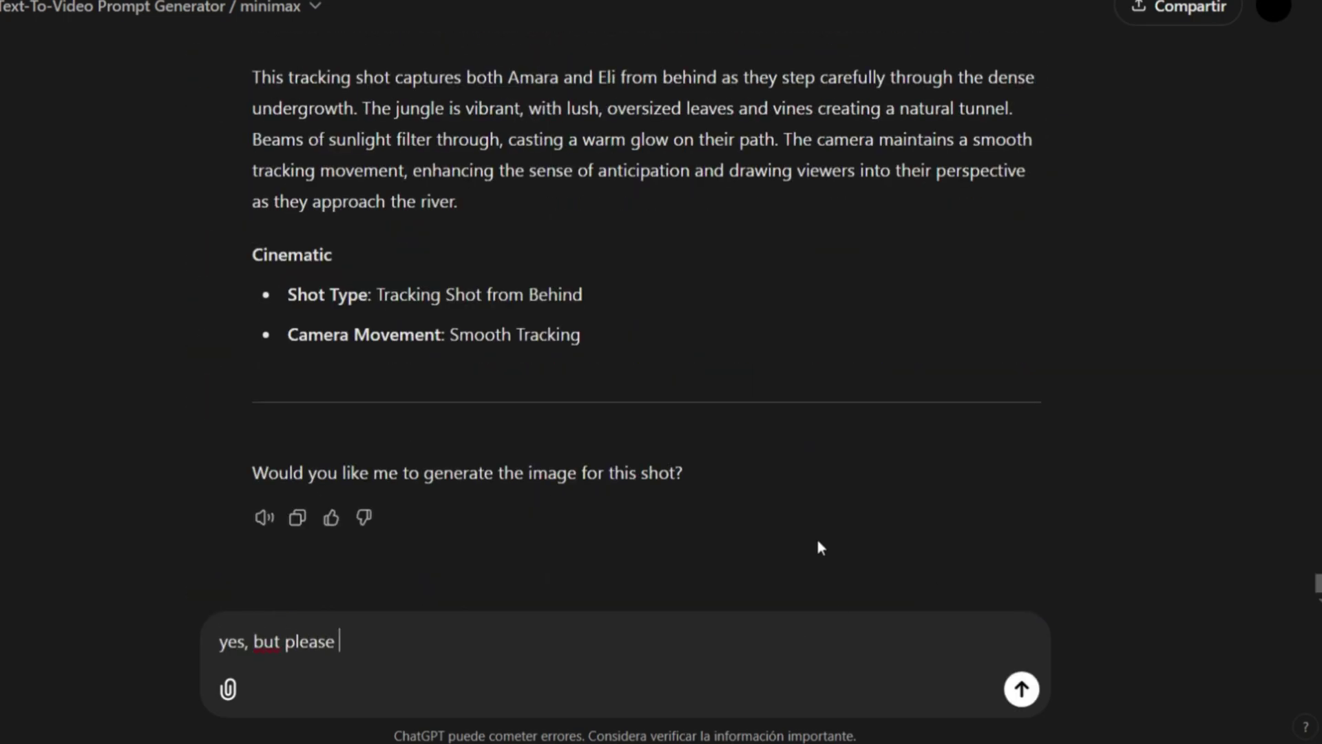
{"action": "type", "text": "Comics, Gritty, Combat-Focused, Historical, Pencil-Ink."}
{"action": "type", "text": "in front"}
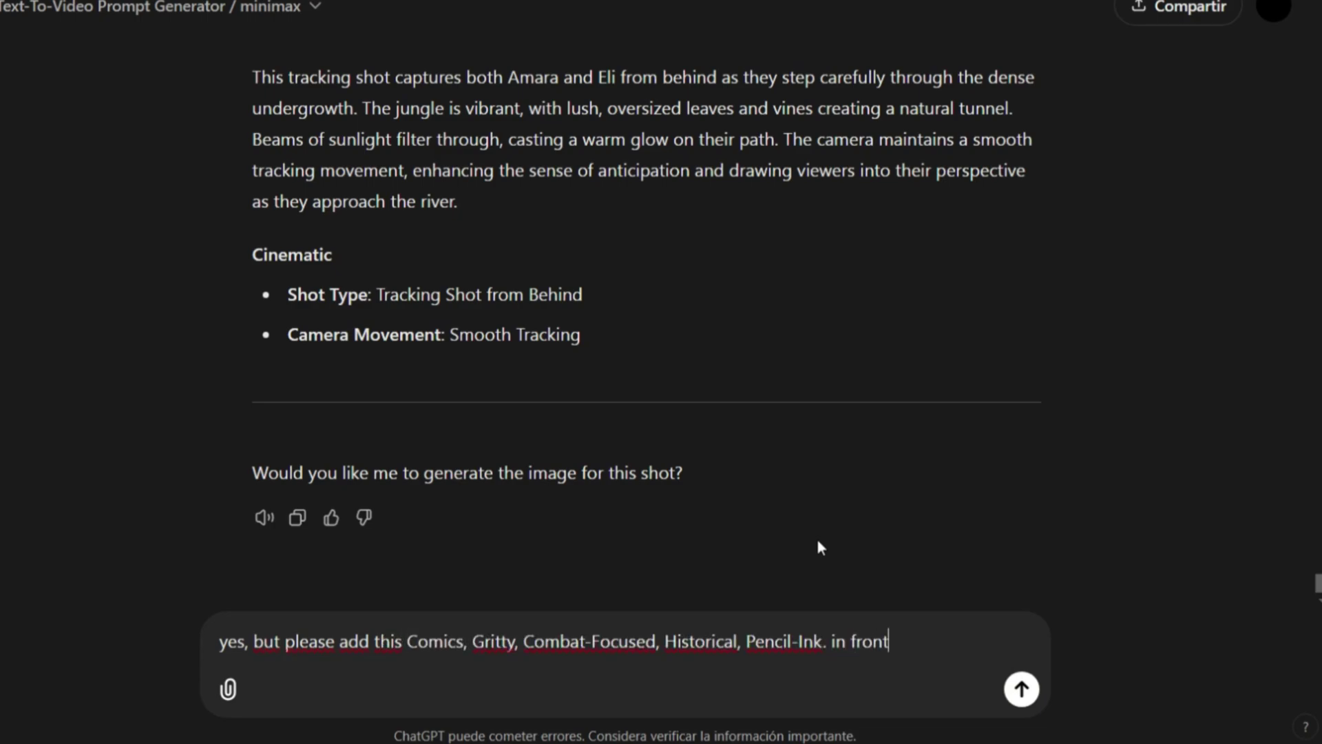
{"action": "type", "text": " of the prompt when generate the image, I want this new aeshetics"}
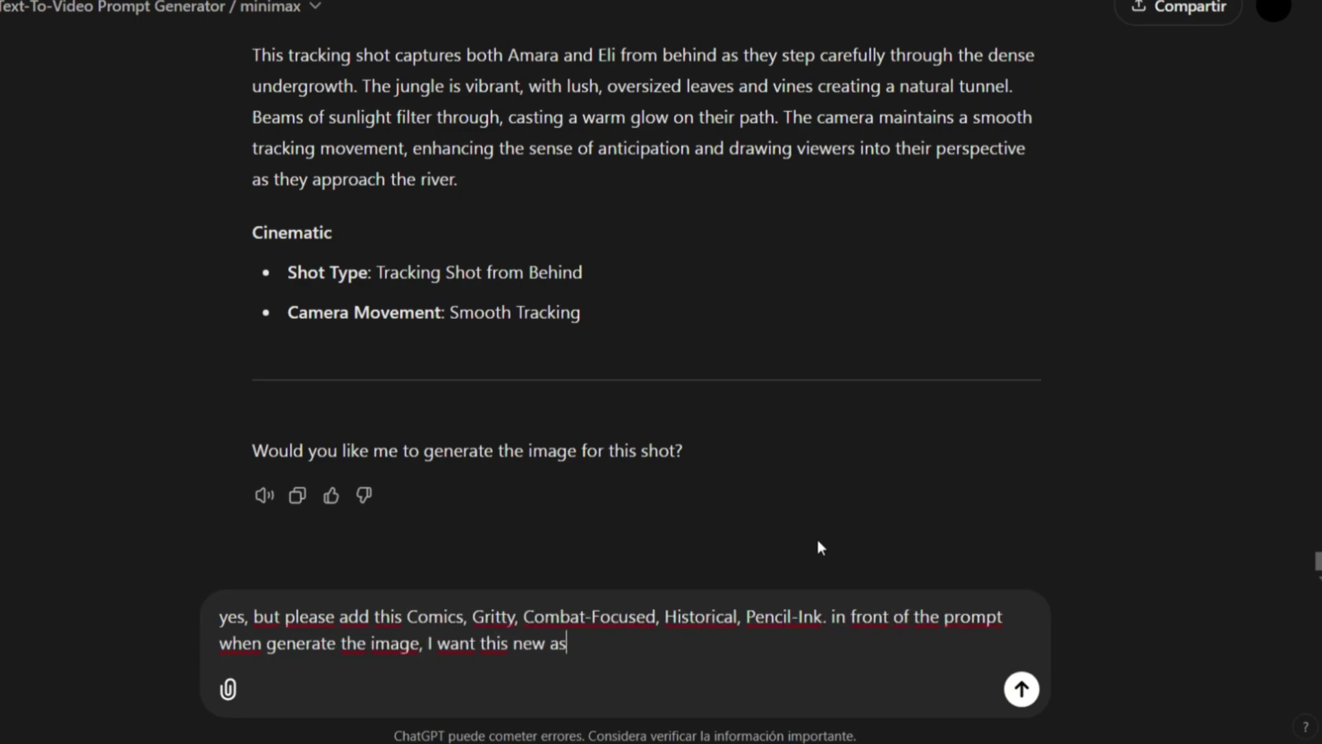
{"action": "key", "text": "Return"}
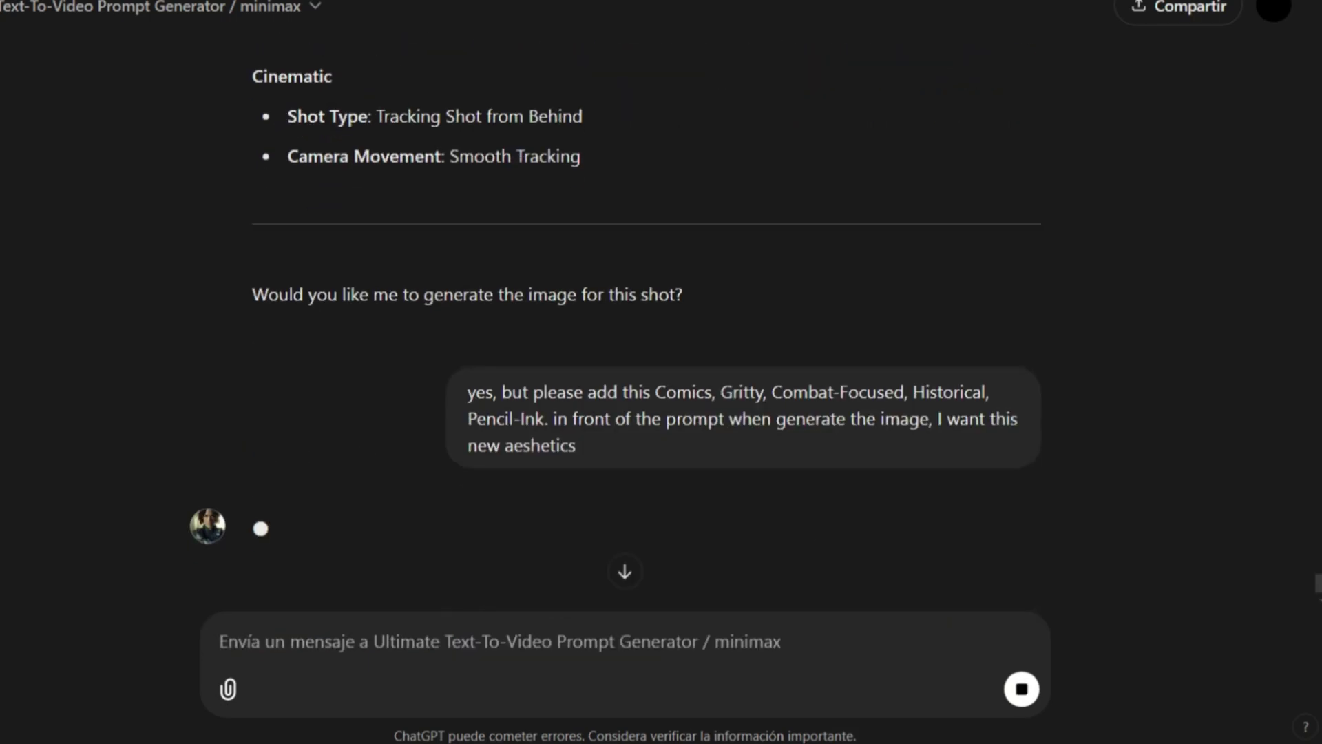
- Enlarge the new pencil-ink comic image of Amara and Eli in the jungle
{"action": "scroll", "coordinate": [603, 200], "scroll_direction": "up", "scroll_amount": 10}
{"action": "scroll", "coordinate": [571, 182], "scroll_direction": "down", "scroll_amount": 10}
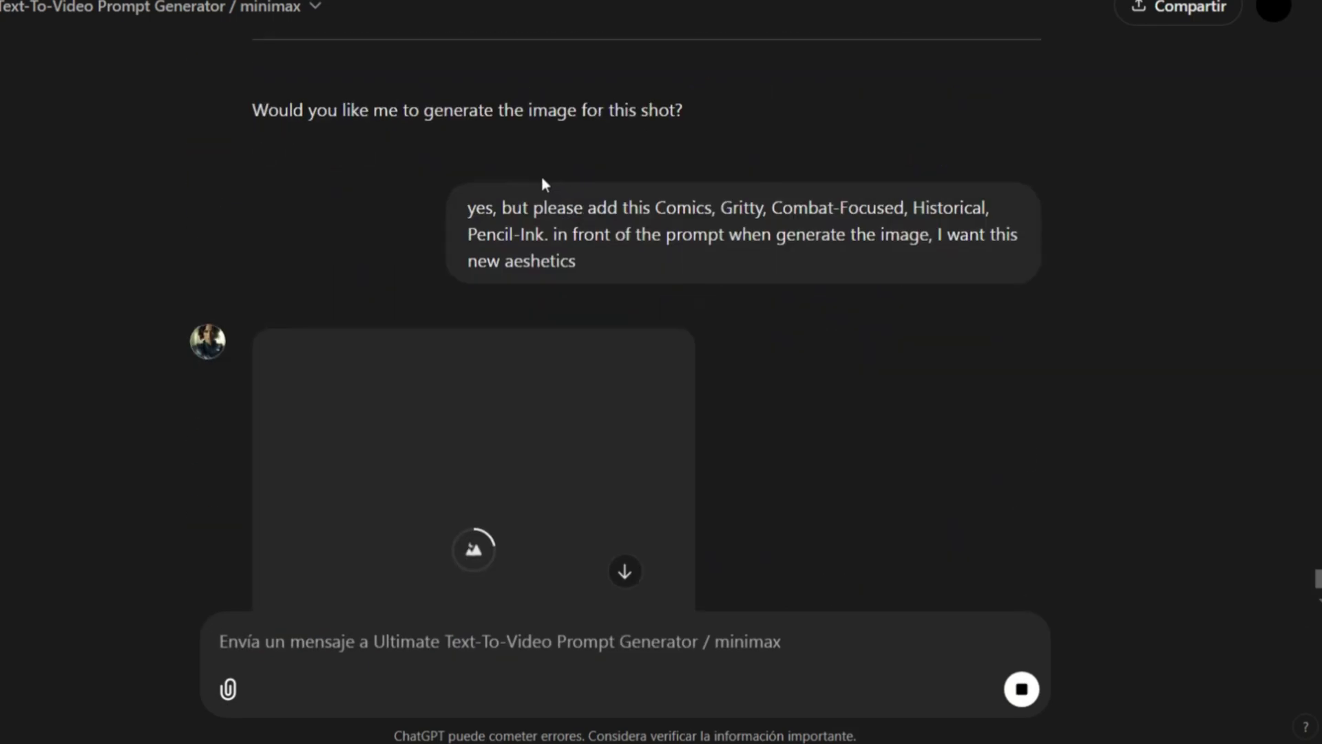
{"action": "scroll", "coordinate": [770, 345], "scroll_direction": "up", "scroll_amount": 3}
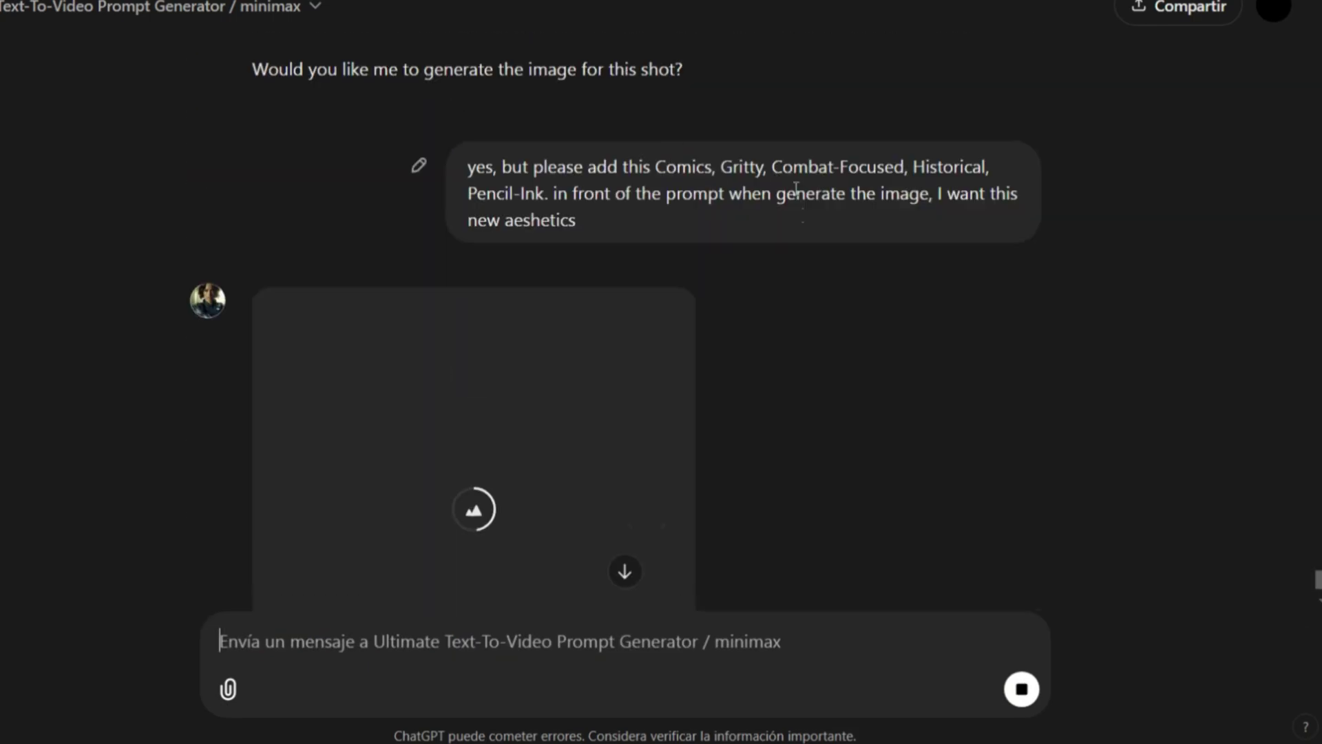
{"action": "scroll", "coordinate": [454, 207], "scroll_direction": "down", "scroll_amount": 3}
{"action": "left_click", "coordinate": [494, 248]}
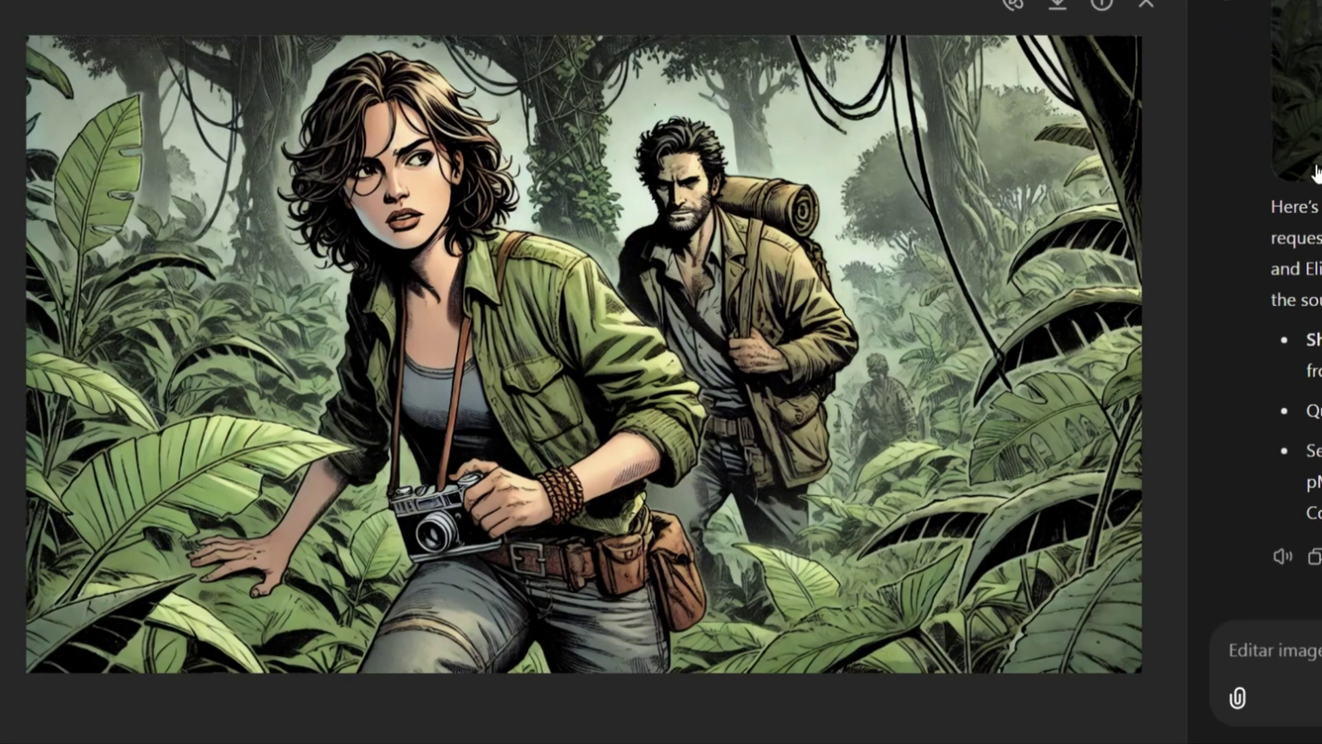
- Copy the comic style words from the start of the Shot 2 image prompt
{"action": "left_click", "coordinate": [1102, 3]}
{"action": "left_click_drag", "start_coordinate": [706, 107], "coordinate": [788, 135]}
{"action": "key", "text": "ctrl+c"}
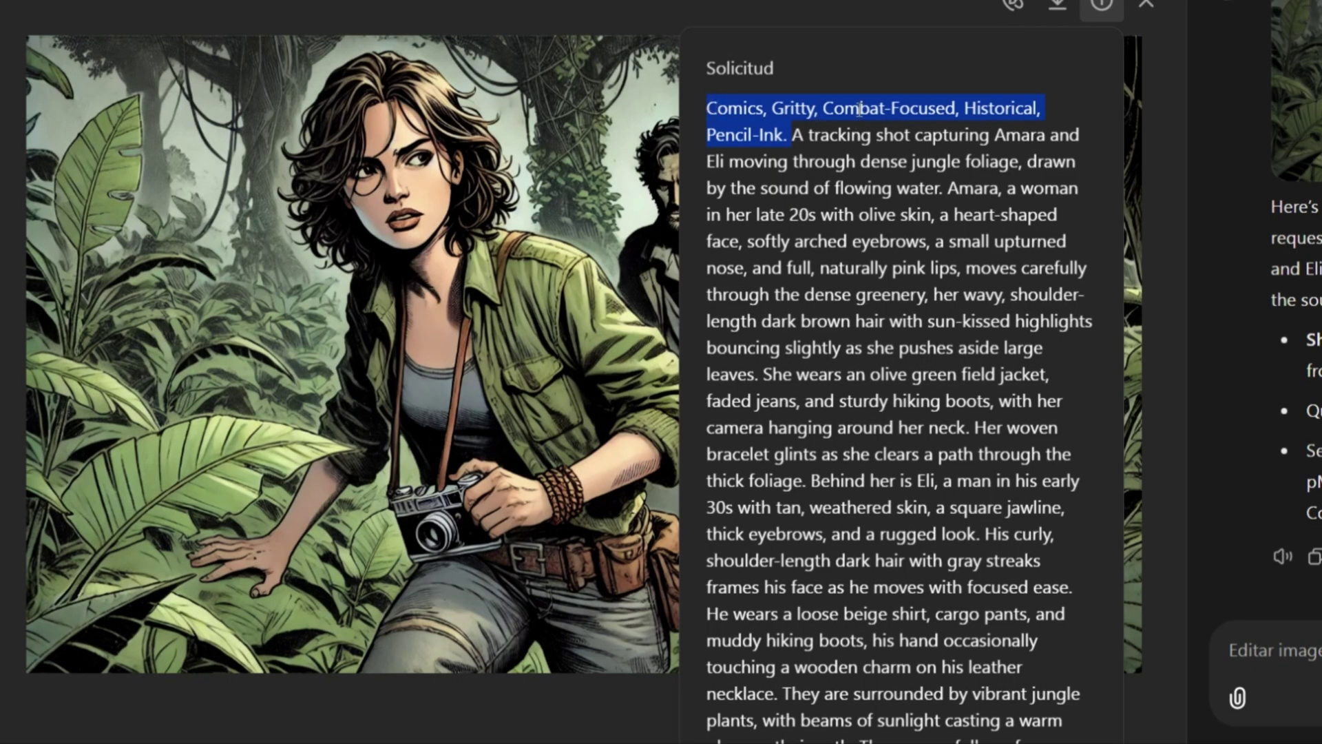
{"action": "key", "text": "Escape"}
- Request 'please create next shot' to get the Shot 3 riverbank prompt and image
{"action": "type", "text": "please create next shot"}
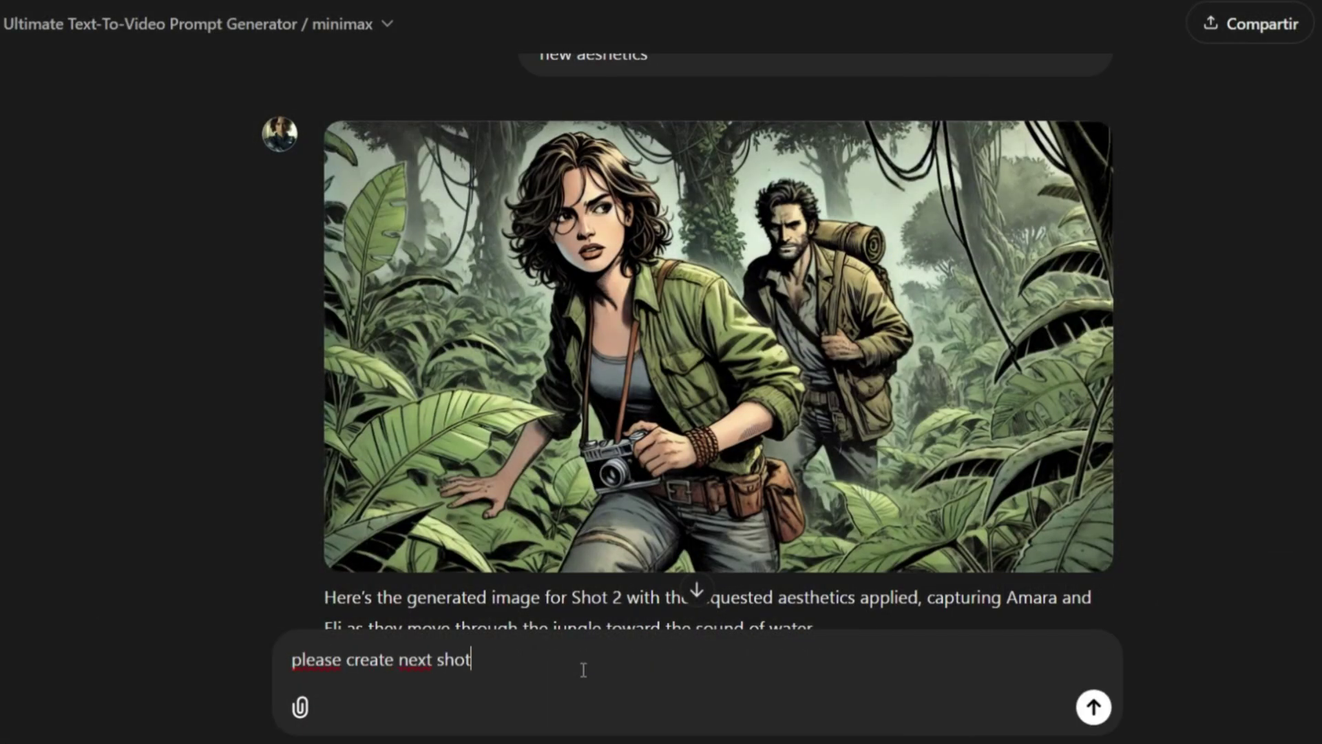
{"action": "key", "text": "Return"}
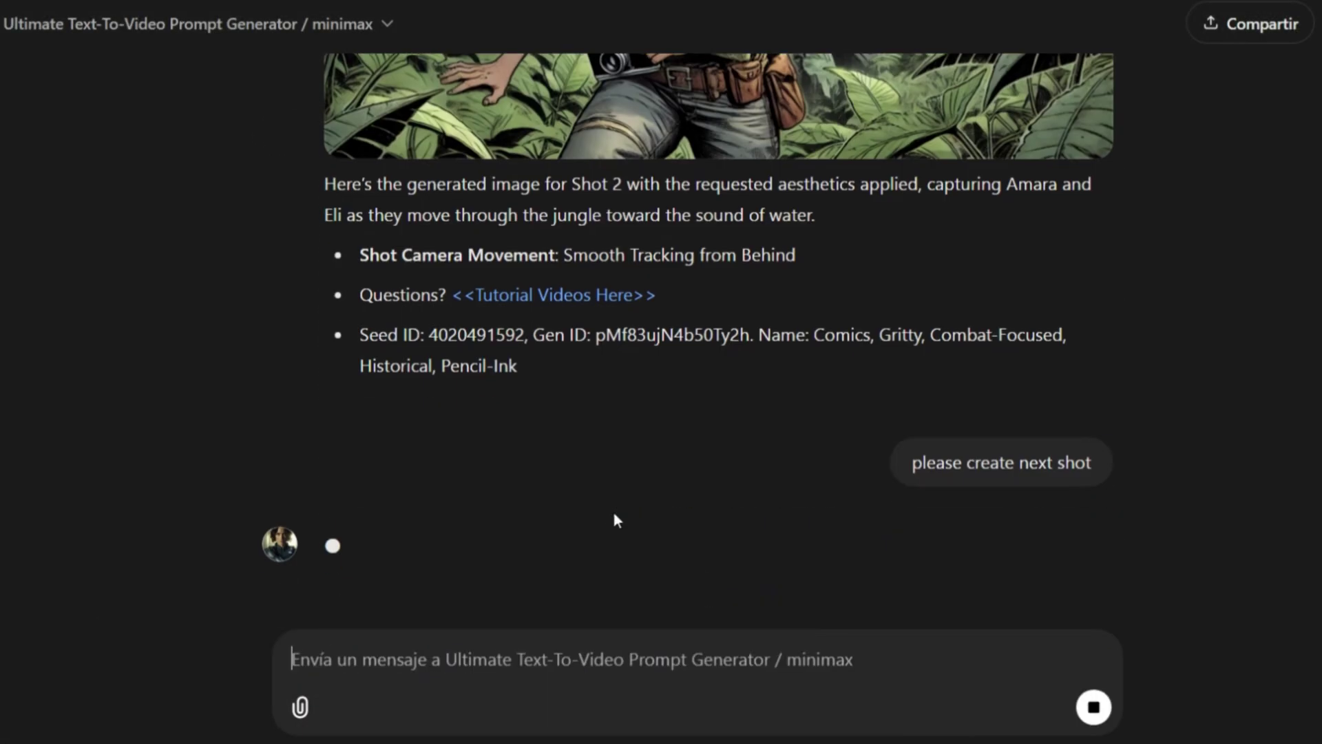
{"action": "scroll", "coordinate": [561, 396], "scroll_direction": "up", "scroll_amount": 6}
{"action": "scroll", "coordinate": [562, 396], "scroll_direction": "down", "scroll_amount": 5}
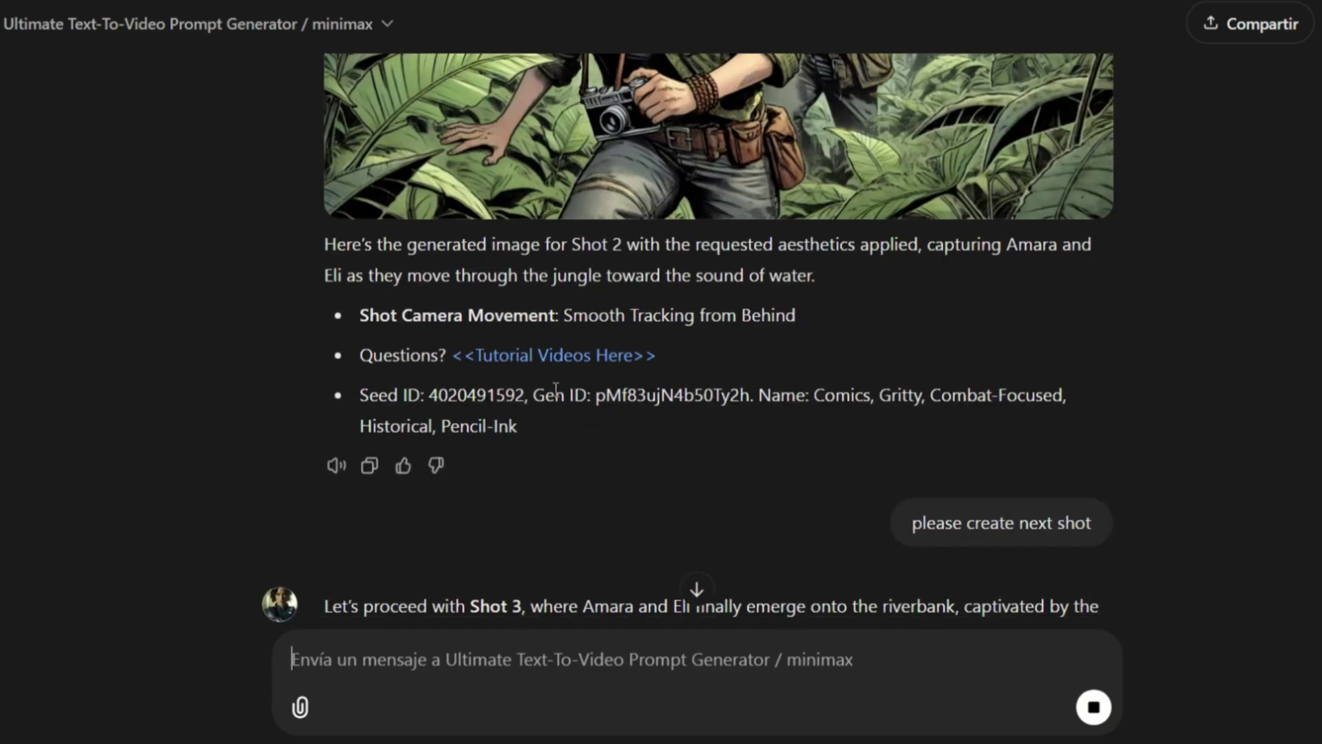
{"action": "scroll", "coordinate": [626, 348], "scroll_direction": "down", "scroll_amount": 15}
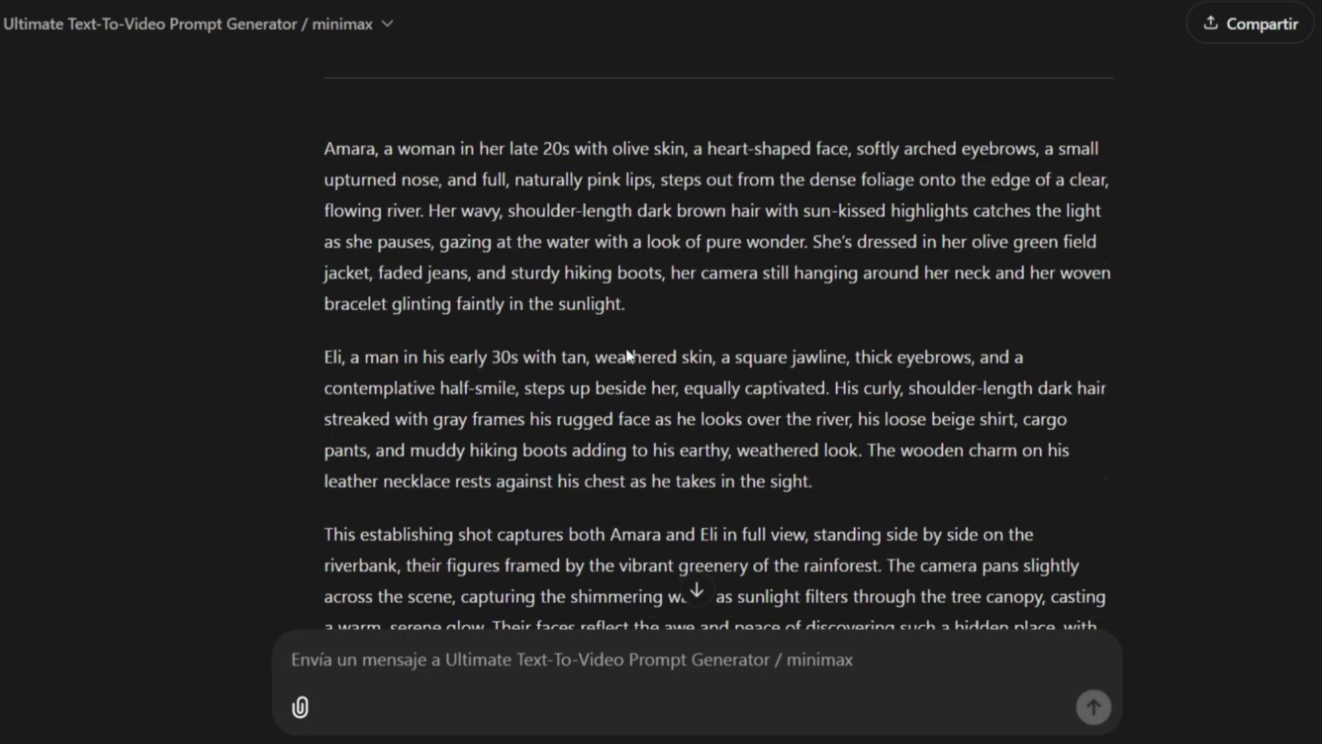
- Begin a message asking to remove the pasted comic style words from the prompt
{"action": "left_click", "coordinate": [639, 661]}
{"action": "type", "text": "please remove this from the prompt"}
{"action": "key", "text": "ctrl+v"}
{"action": "type", "text": ", but"}
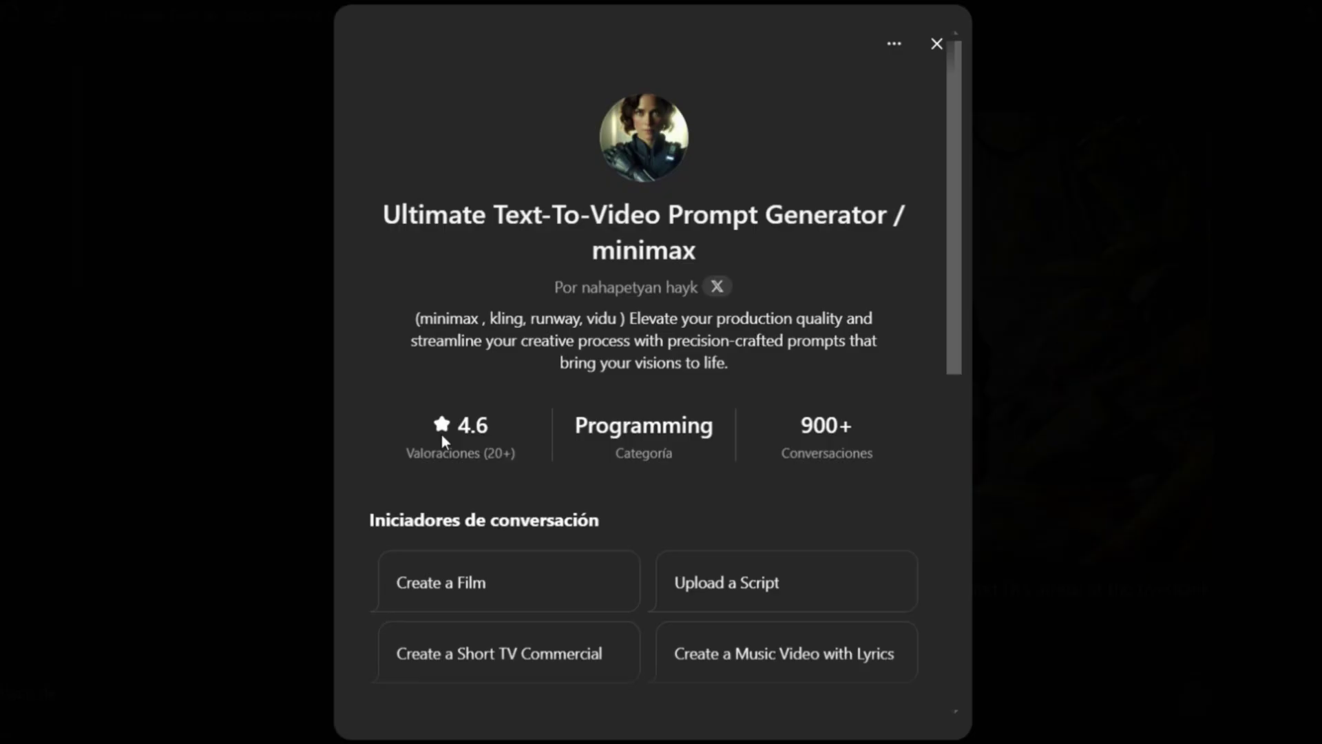
- Check the GPT's 4.6 rating, close its info card, and scroll back to Shot 3: Arrival at the Riverbank
{"action": "left_click_drag", "start_coordinate": [451, 427], "coordinate": [504, 427]}
{"action": "scroll", "coordinate": [490, 389], "scroll_direction": "down", "scroll_amount": 3}
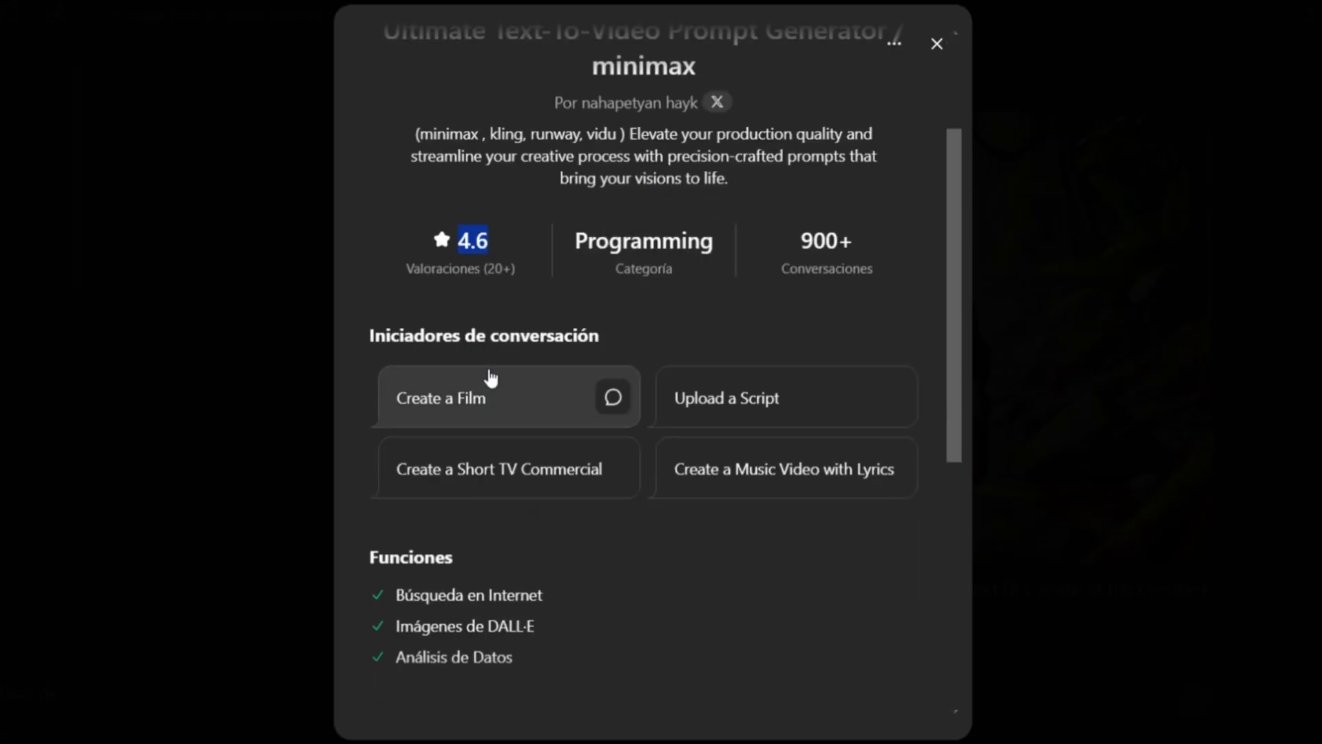
{"action": "scroll", "coordinate": [463, 522], "scroll_direction": "down", "scroll_amount": 4}
{"action": "scroll", "coordinate": [949, 464], "scroll_direction": "up", "scroll_amount": 8}
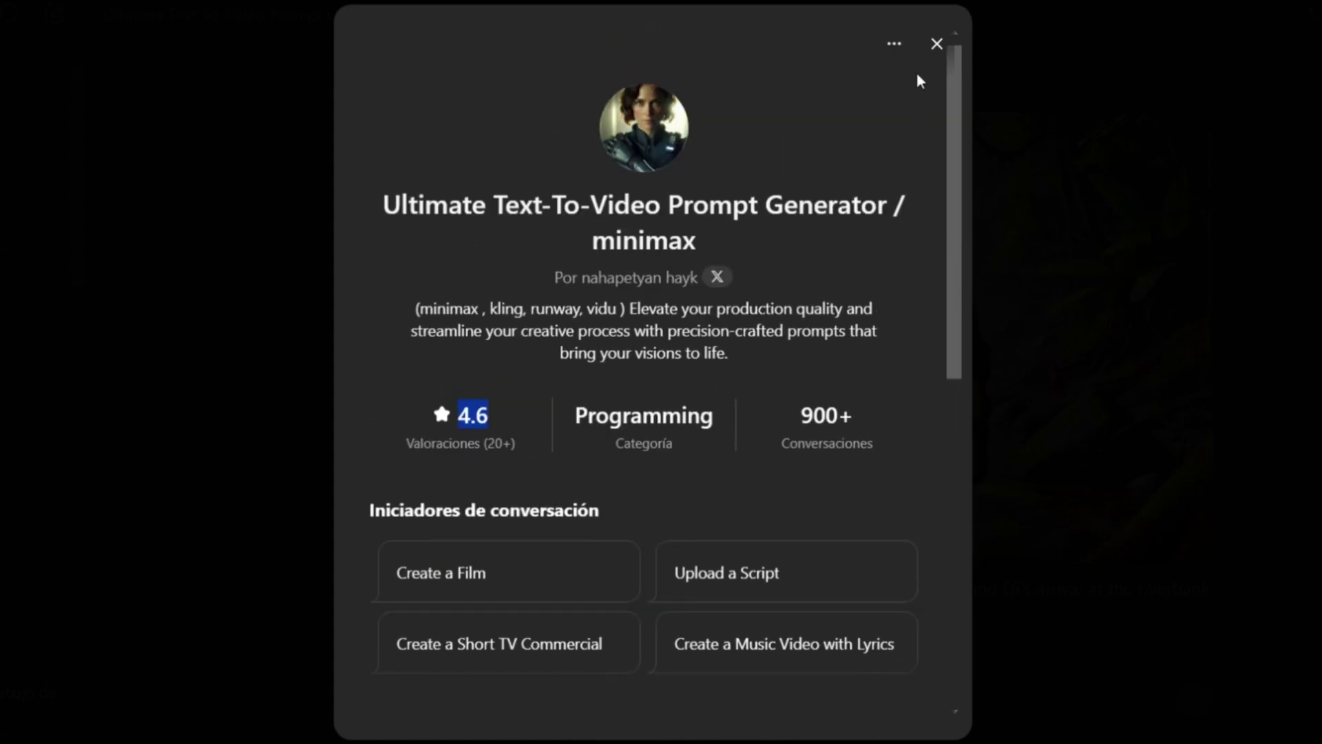
{"action": "left_click", "coordinate": [937, 43]}
{"action": "scroll", "coordinate": [647, 330], "scroll_direction": "up", "scroll_amount": 5}
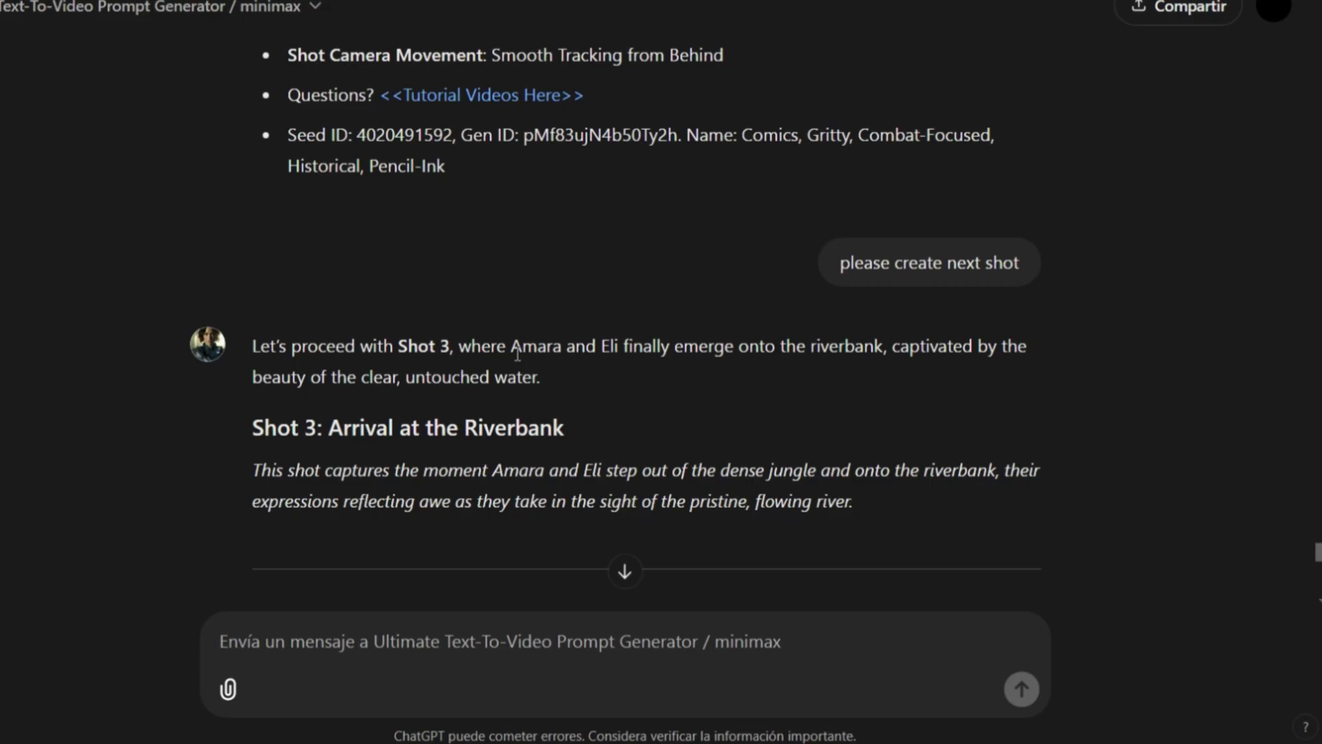